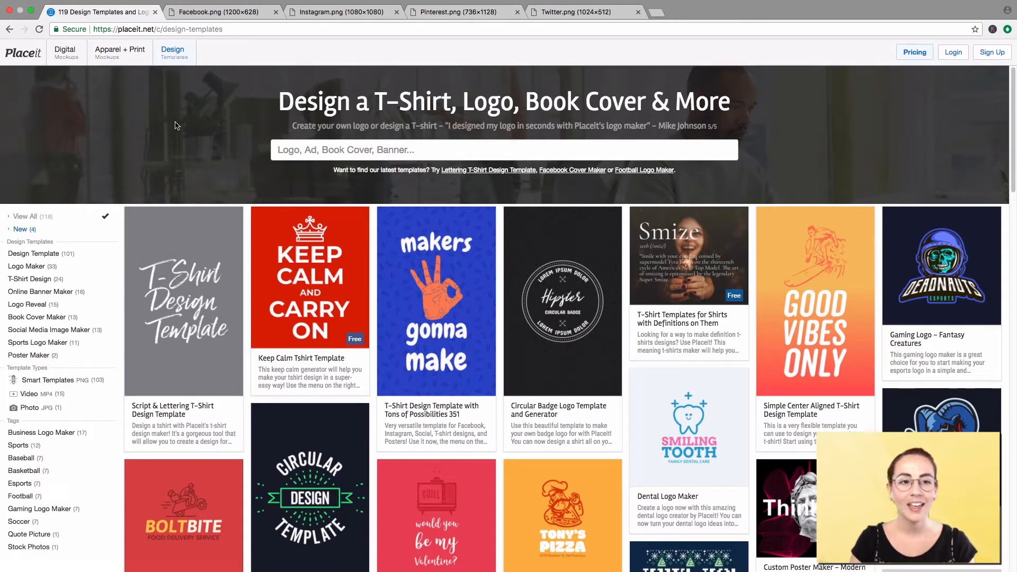
Step: Open the Facebook Banner Size template with "The Perfect Workspace" text from the Social Media Image Maker collection
mouse_move(173, 49)
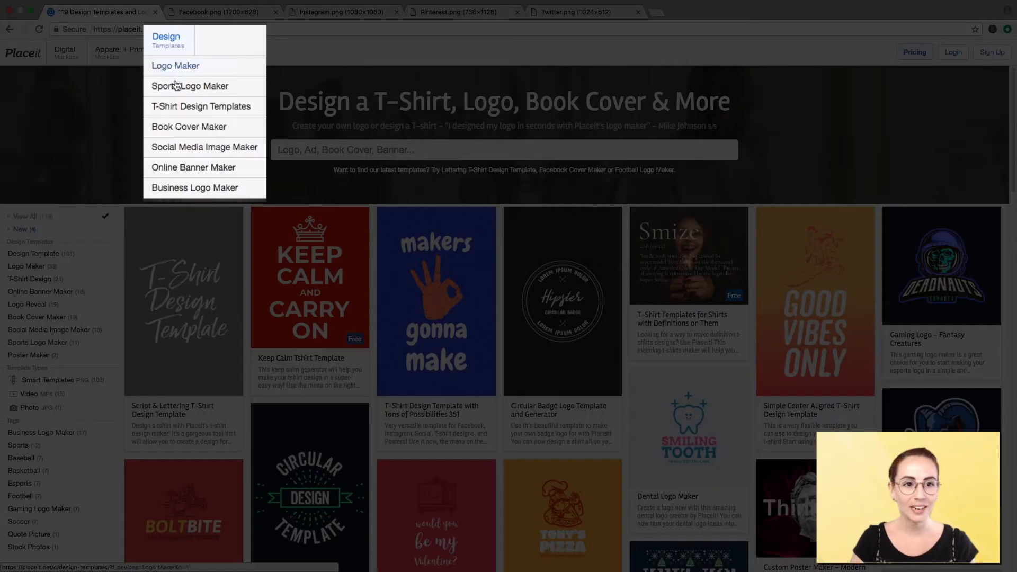
click(179, 151)
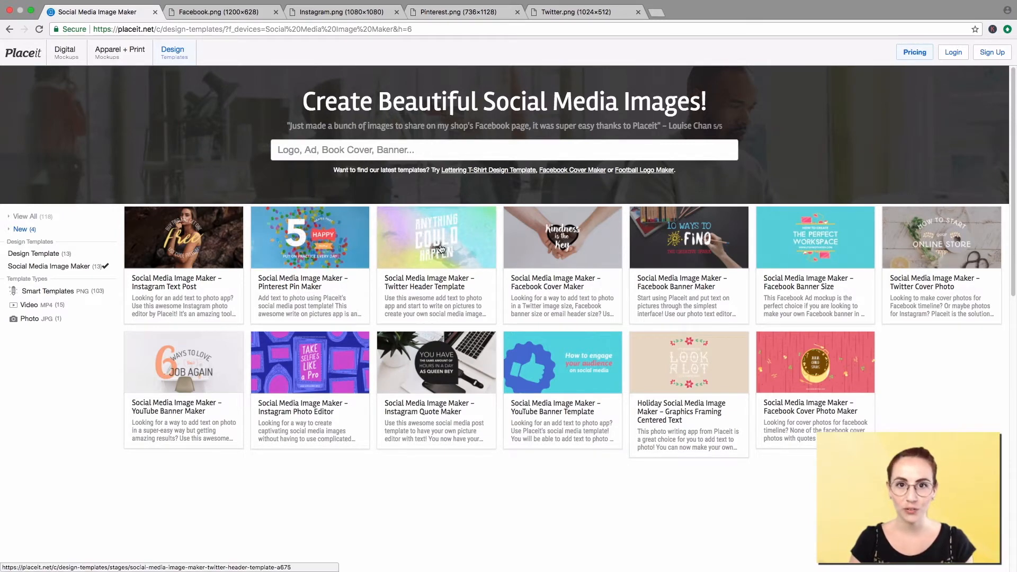
click(809, 244)
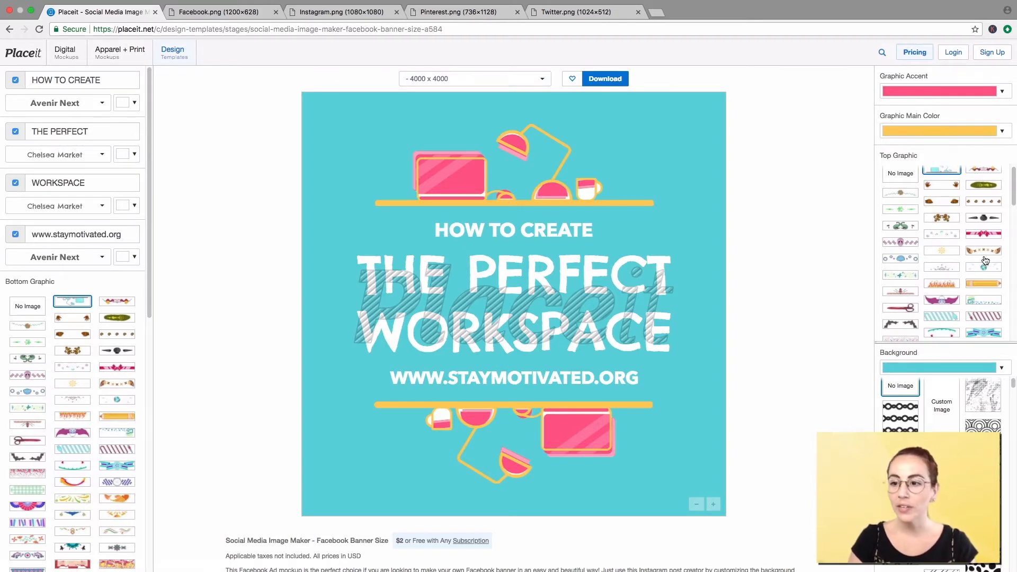
Step: Try the dinosaurs-and-palm-trees design as both the top graphic and the bottom graphic
drag(950, 343, 950, 455)
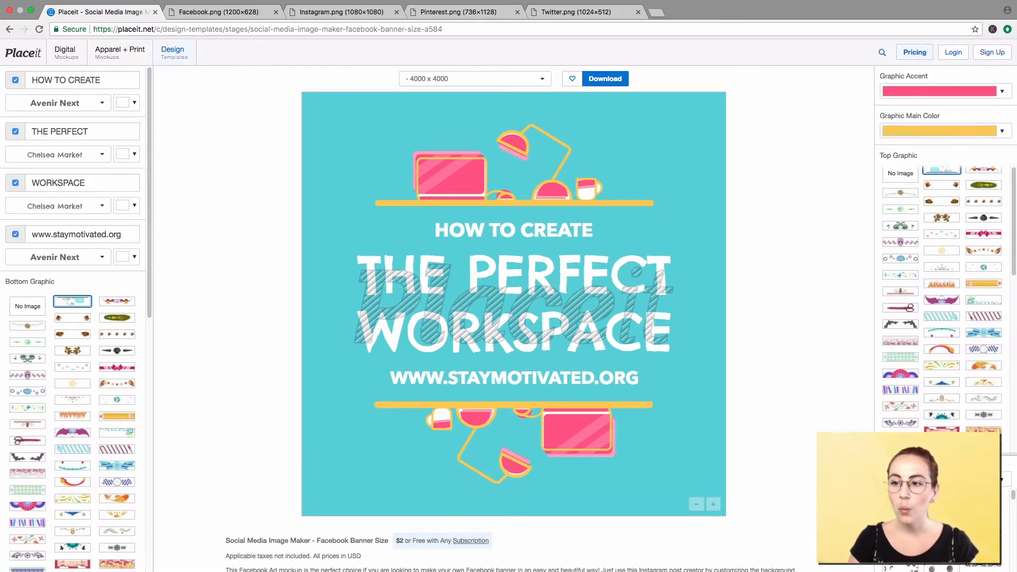
scroll(934, 241, up, 1)
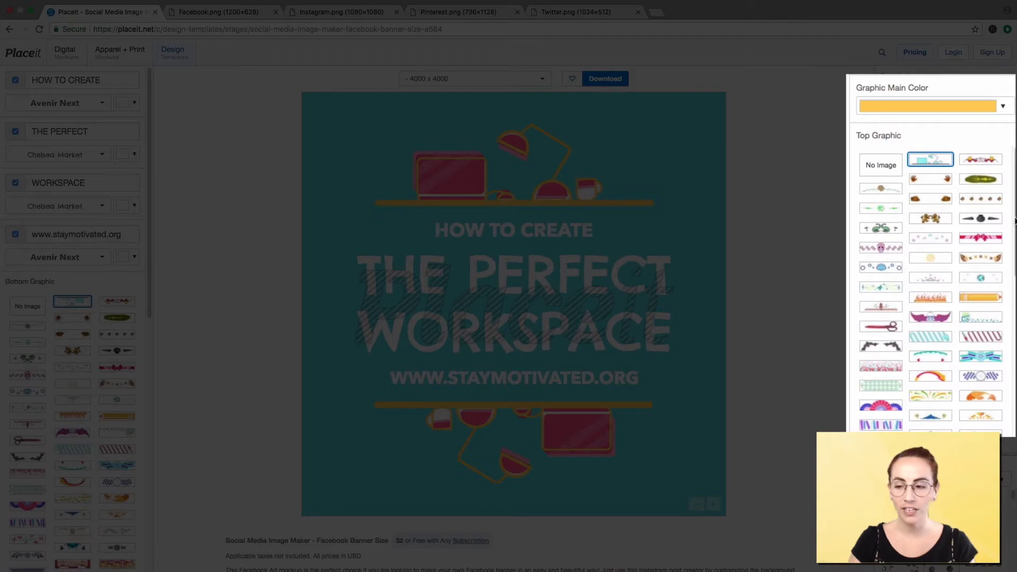
click(885, 232)
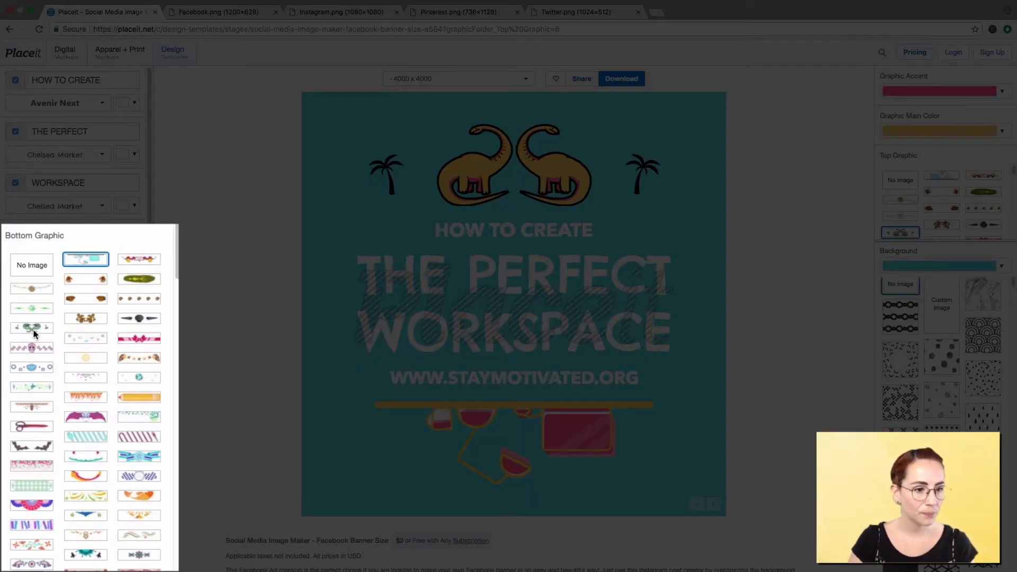
click(33, 330)
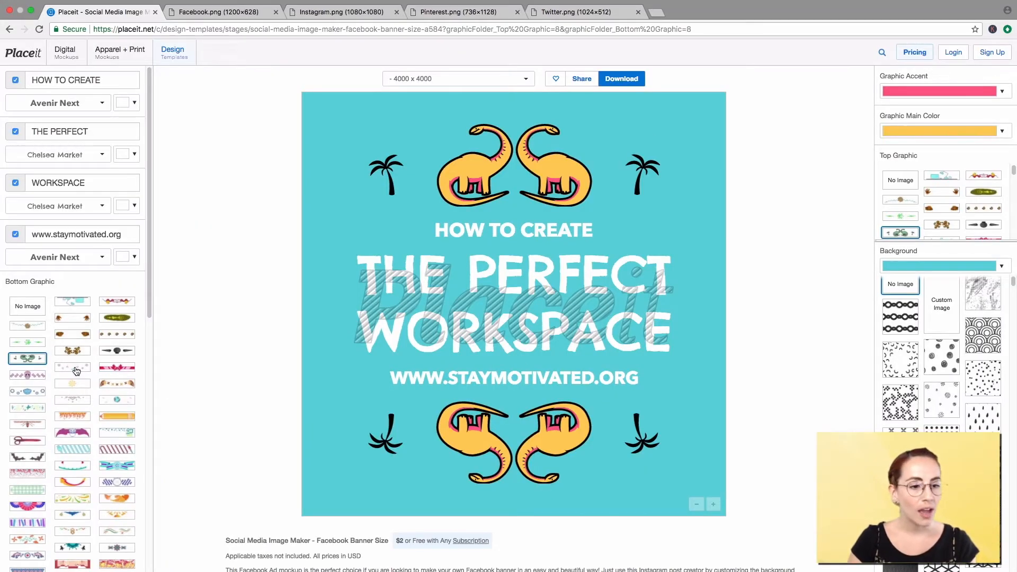
Step: Try the ribbon with the star rosette and the striped ribbon with a bow as the bottom graphic
scroll(113, 490, down, 1)
click(110, 449)
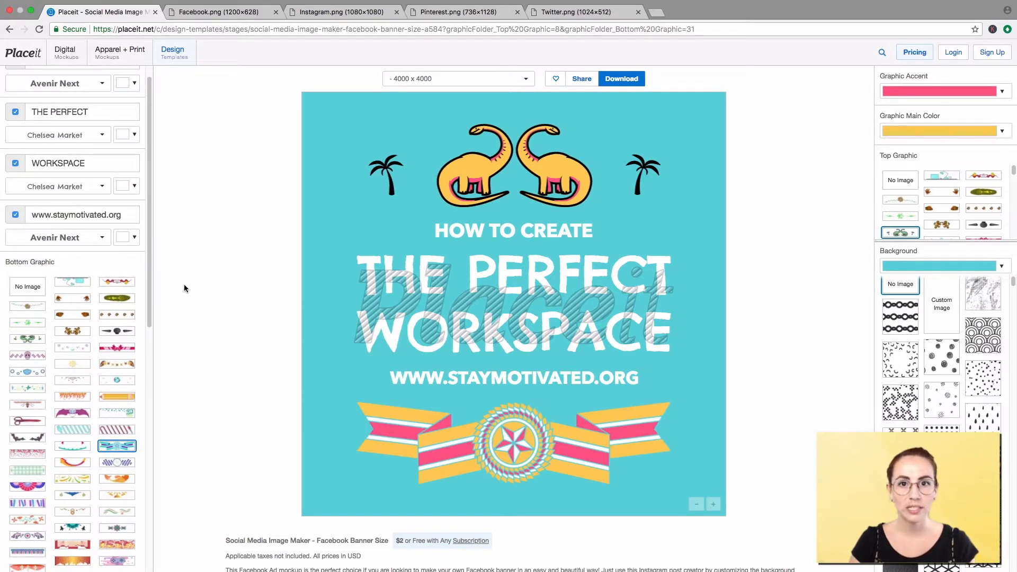
click(115, 350)
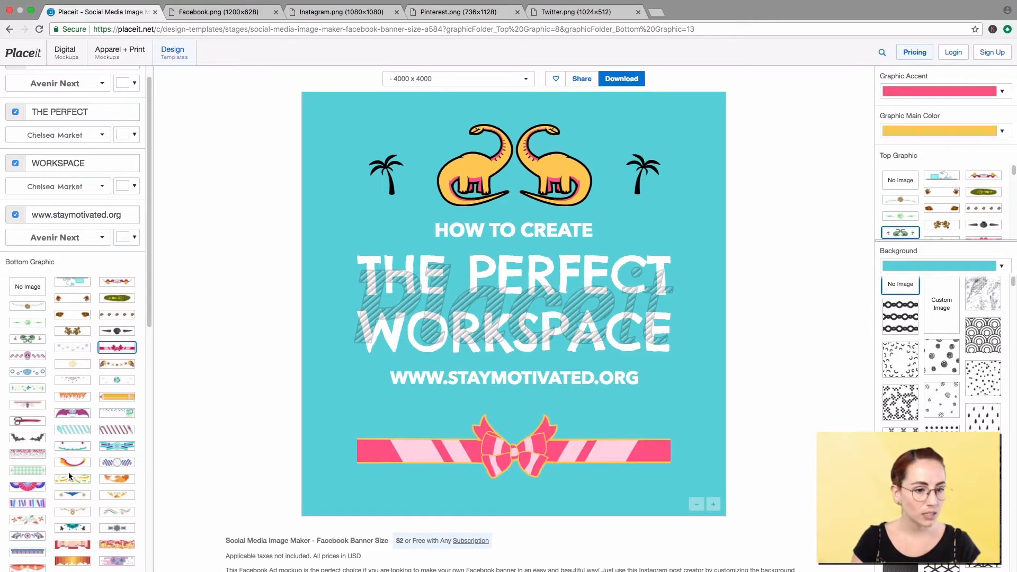
Step: Set both the bottom graphic and the top graphic to the row of books
click(33, 509)
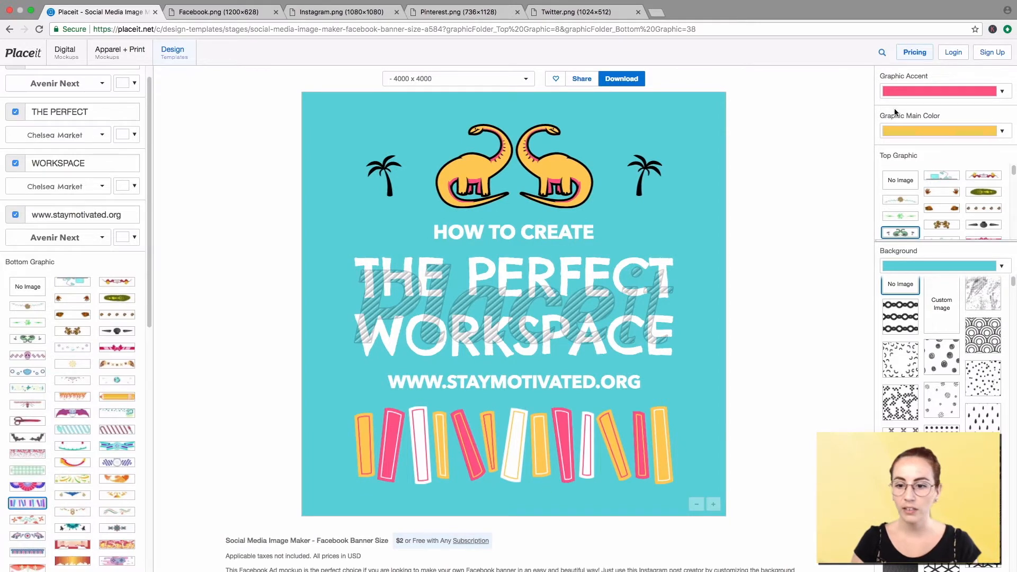
click(944, 242)
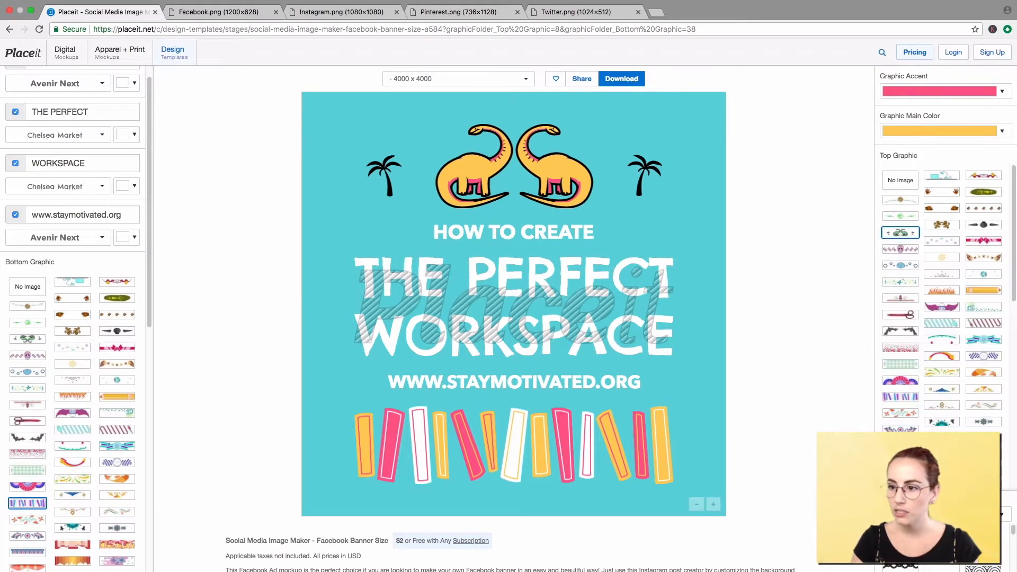
click(901, 398)
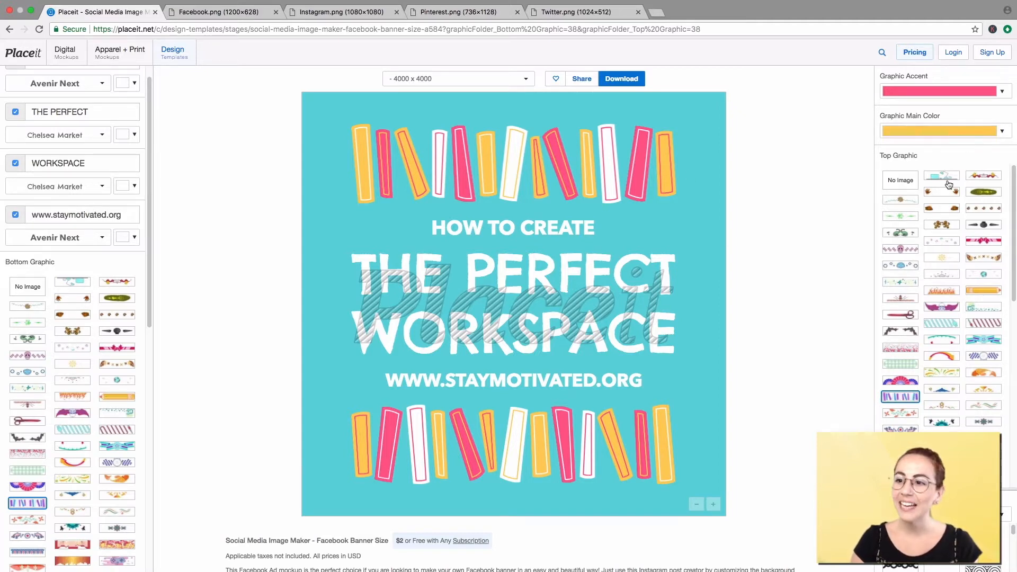
drag(942, 503, 869, 493)
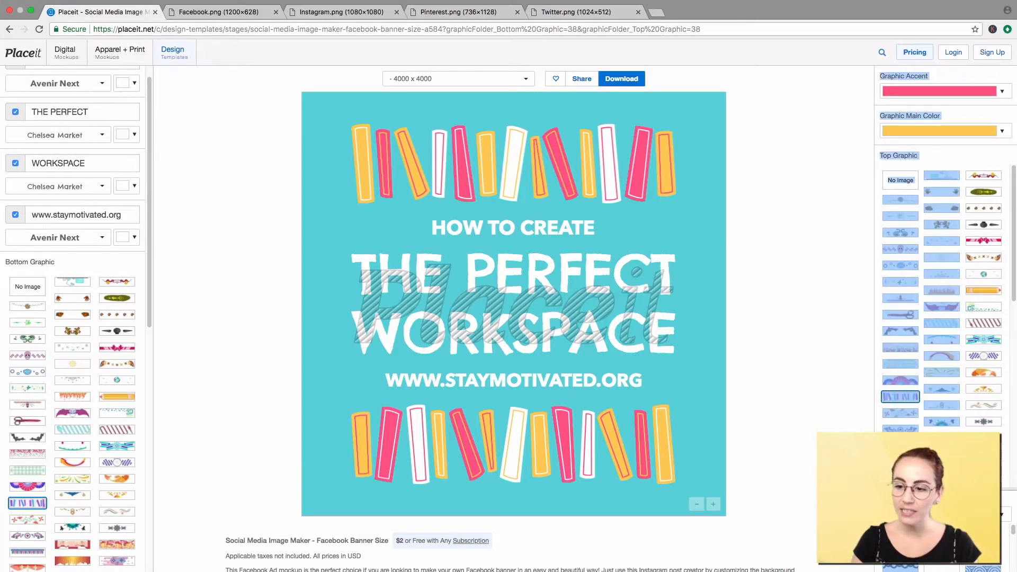
click(853, 492)
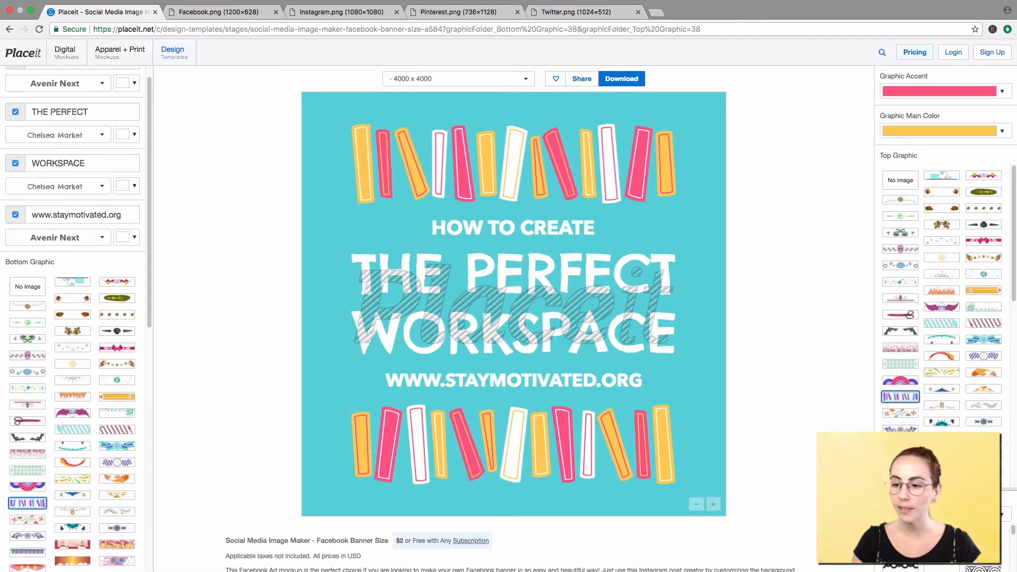
Step: Set the graphic accent color to the custom dusty pink #db9cb0
click(924, 96)
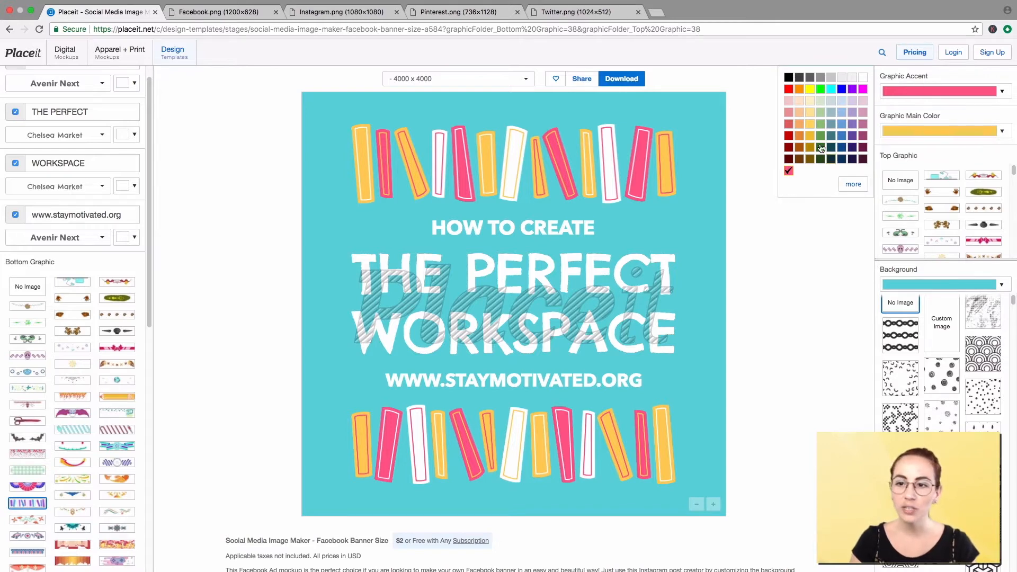
click(852, 186)
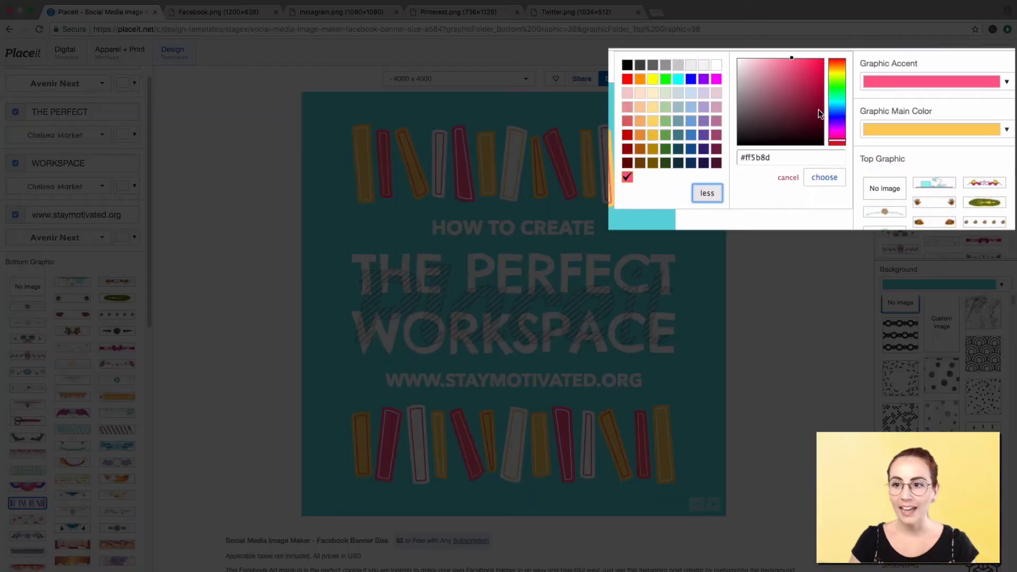
click(830, 85)
mouse_move(806, 80)
mouse_down()
mouse_move(781, 98)
mouse_move(762, 75)
mouse_up()
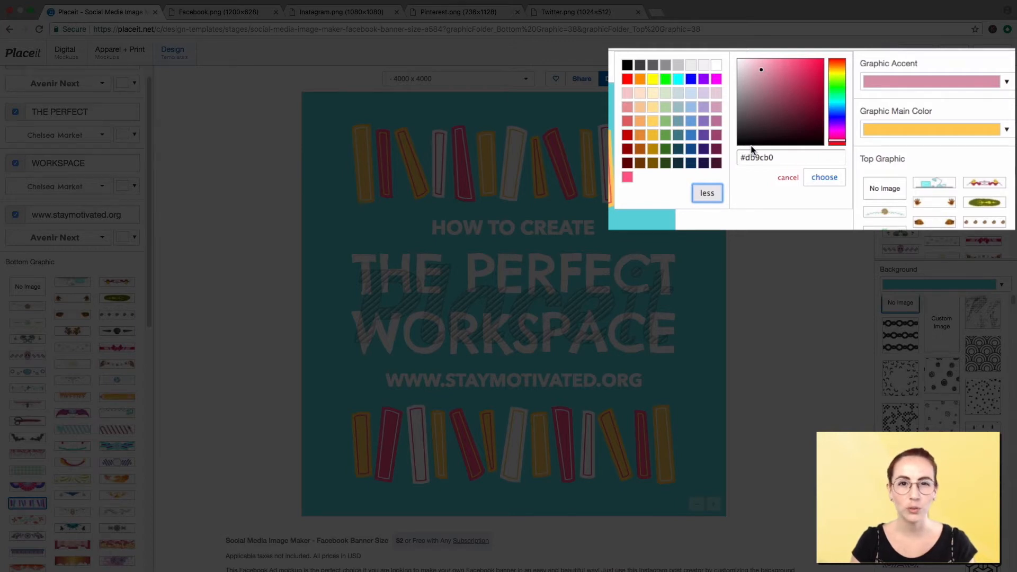
click(819, 177)
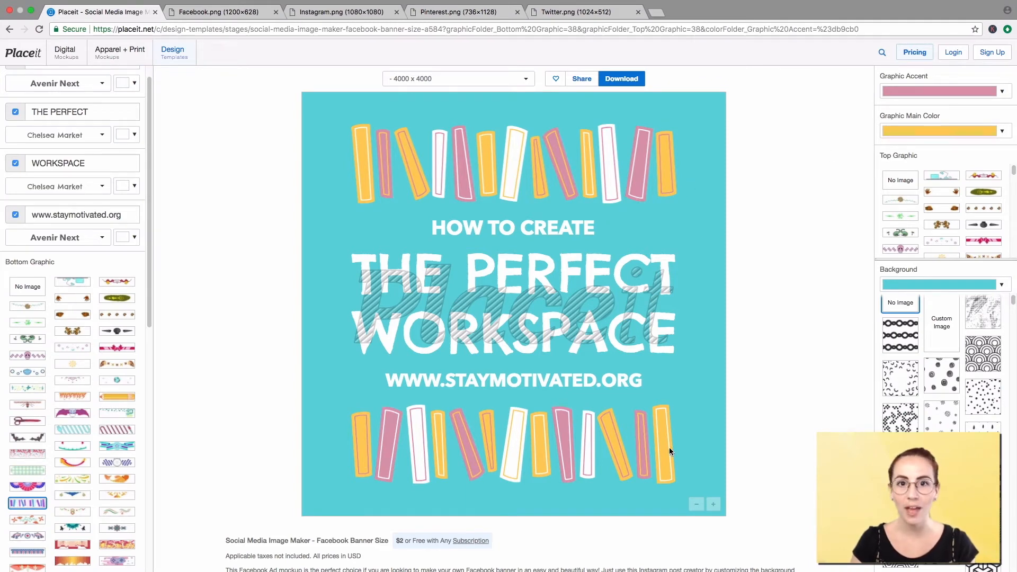
Step: Set the graphic main color to light purple and the background color to light blue
click(937, 132)
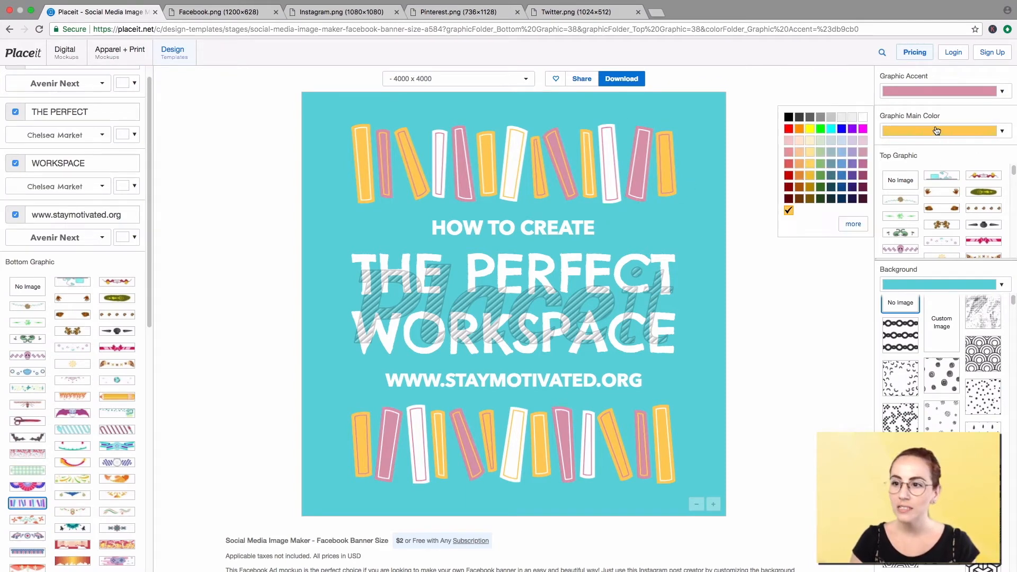
click(853, 152)
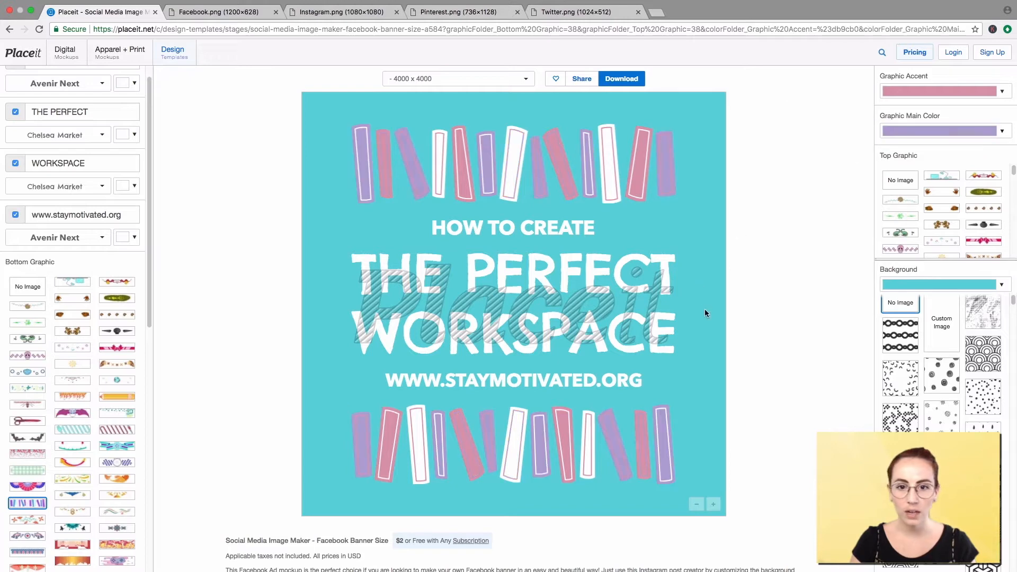
click(925, 286)
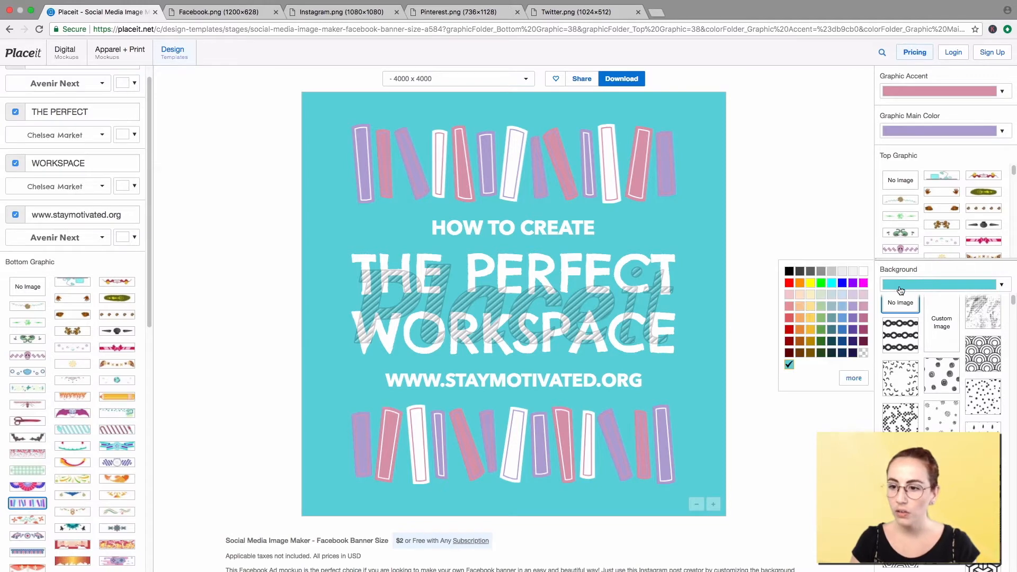
click(842, 295)
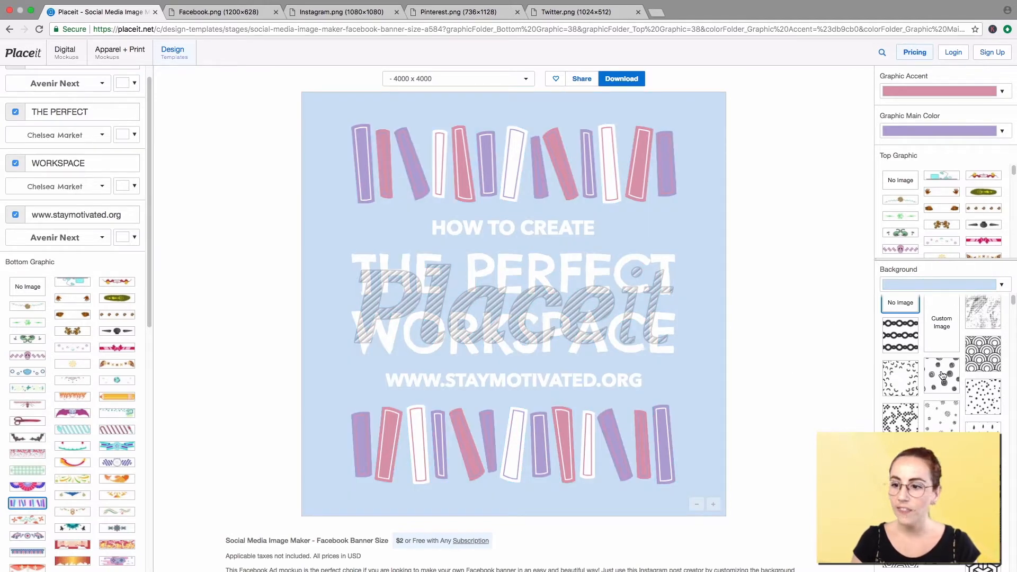
Step: Enlarge the background pattern list and try the scattered-dots and the clustered-dots patterns on the design
scroll(935, 410, down, 1)
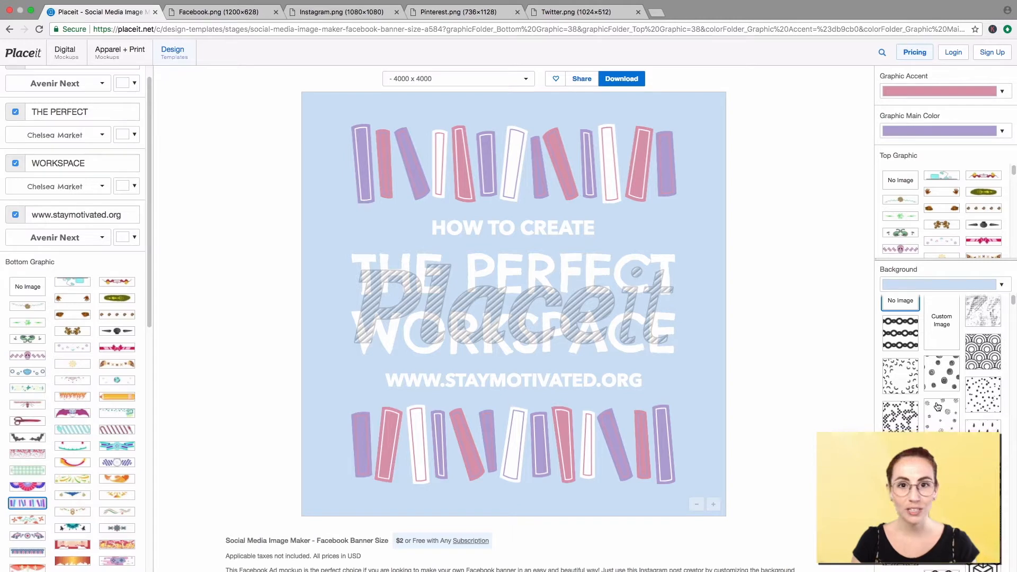
drag(952, 259, 957, 153)
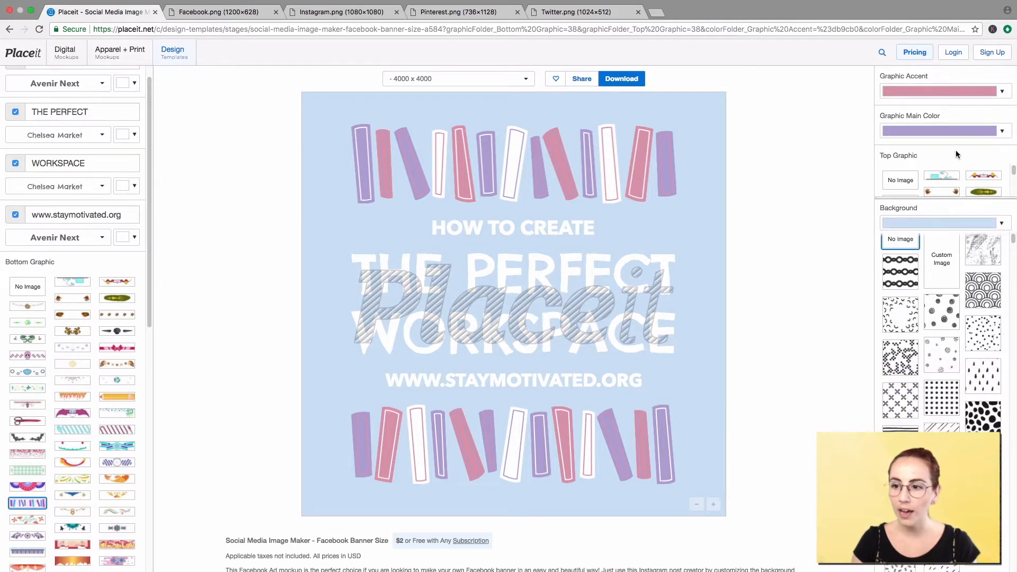
scroll(915, 295, up, 1)
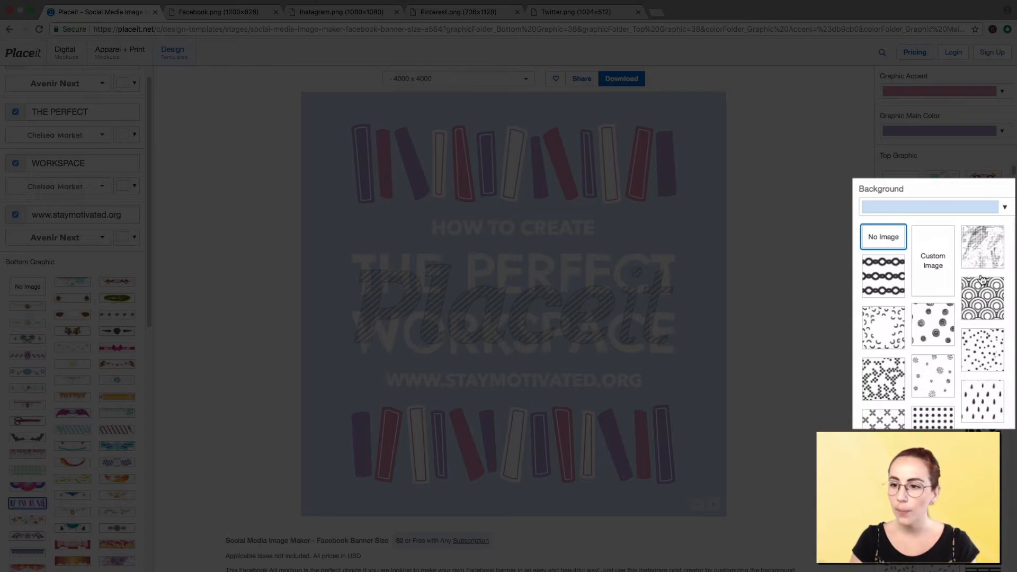
click(985, 362)
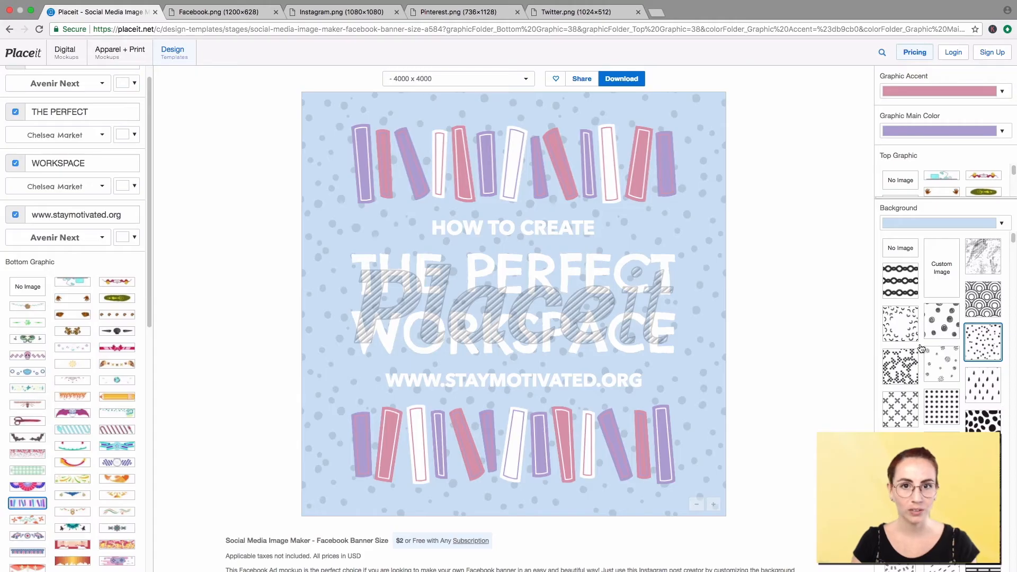
click(907, 366)
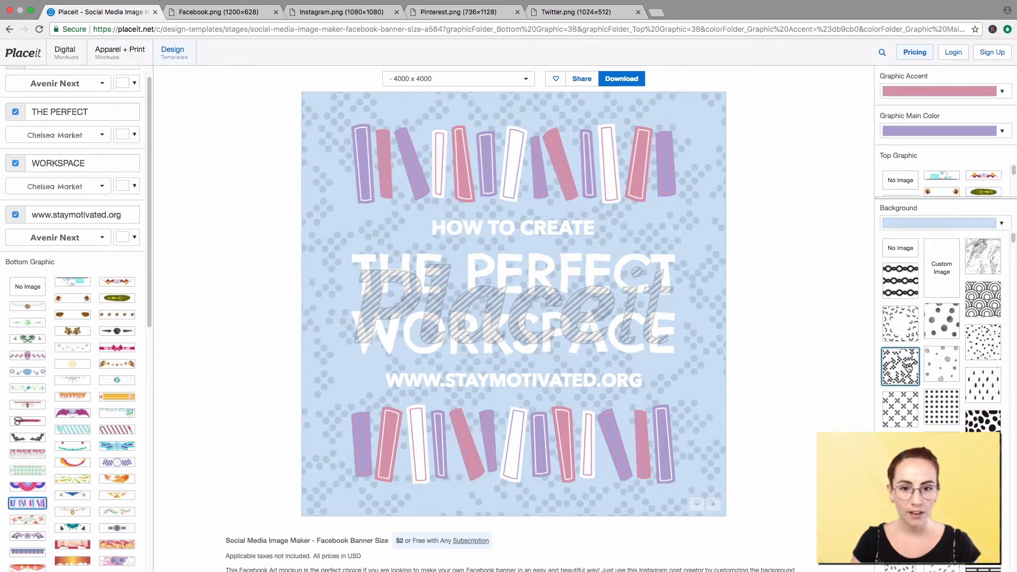
Step: Try further background patterns such as the grid, fish scales and scattered stars, and apply the fine speckled texture
scroll(972, 425, down, 2)
scroll(942, 331, down, 3)
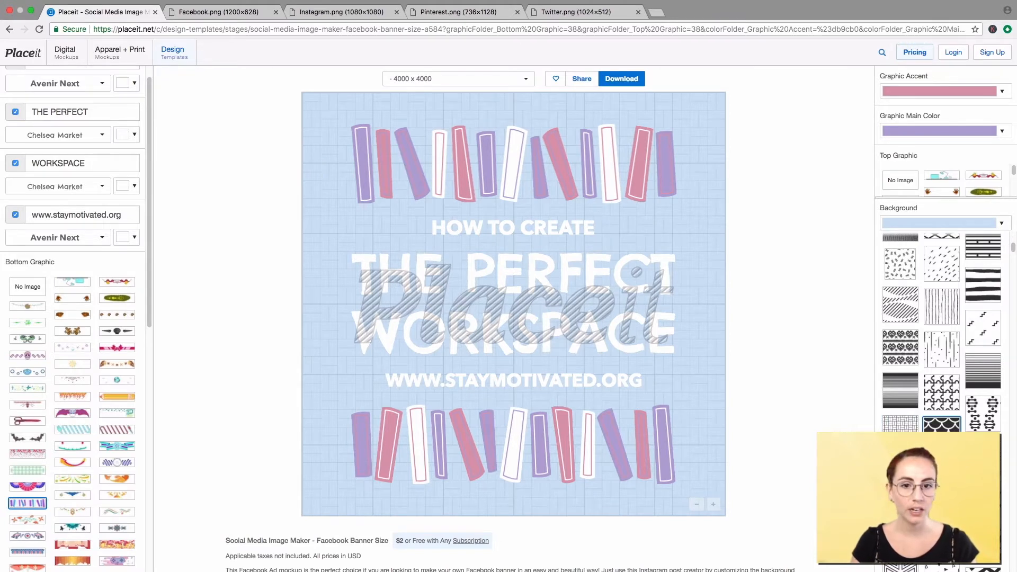
scroll(942, 333, down, 2)
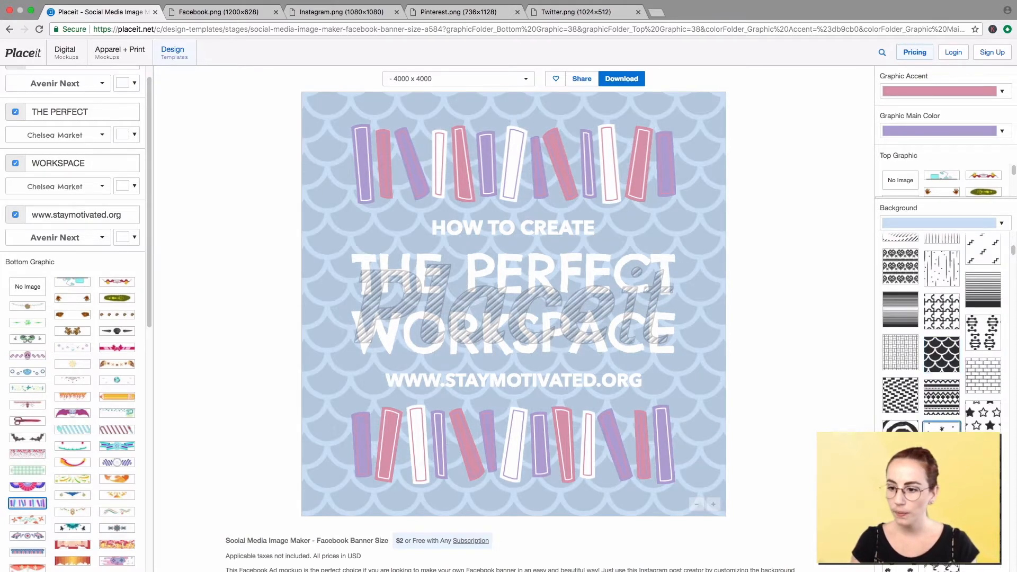
scroll(941, 333, up, 2)
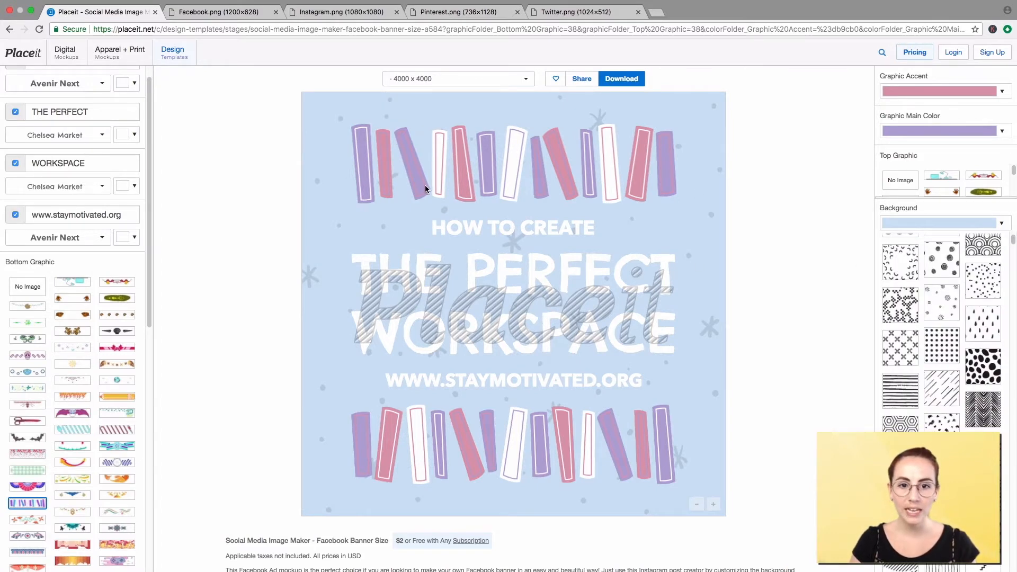
scroll(942, 332, down, 5)
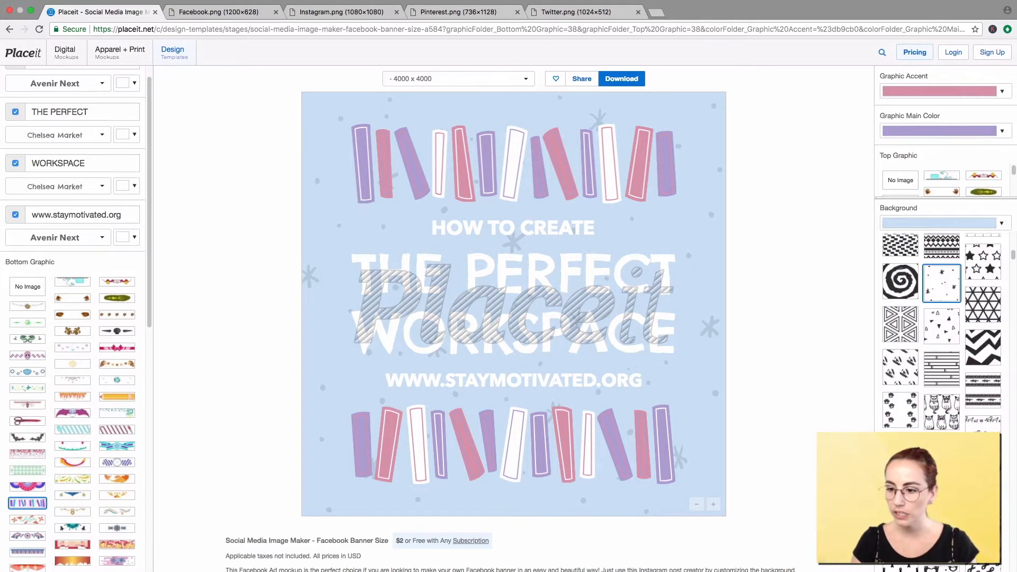
scroll(942, 333, down, 3)
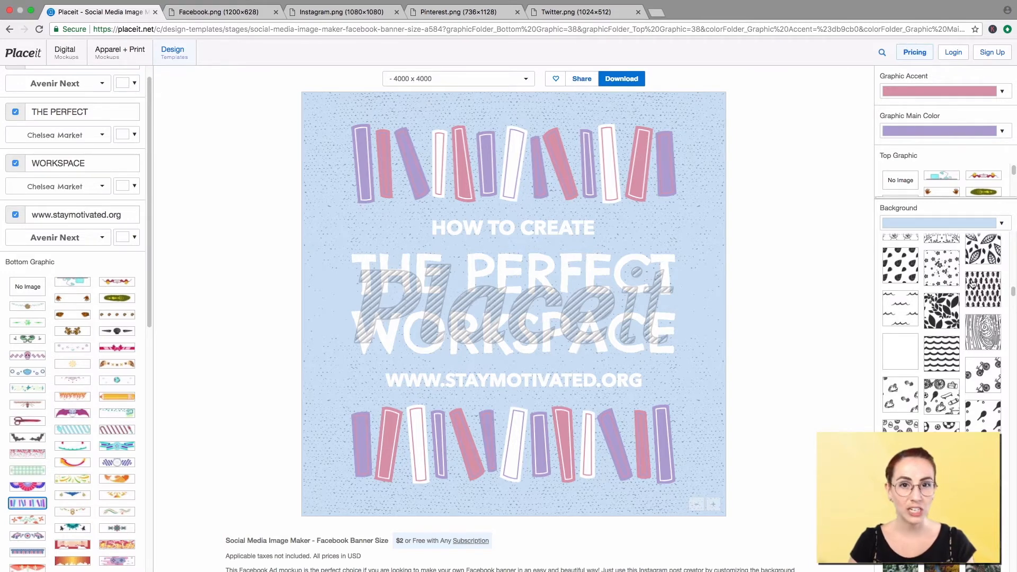
Step: Change the background color to a custom very pale grayish blue
click(940, 226)
click(853, 317)
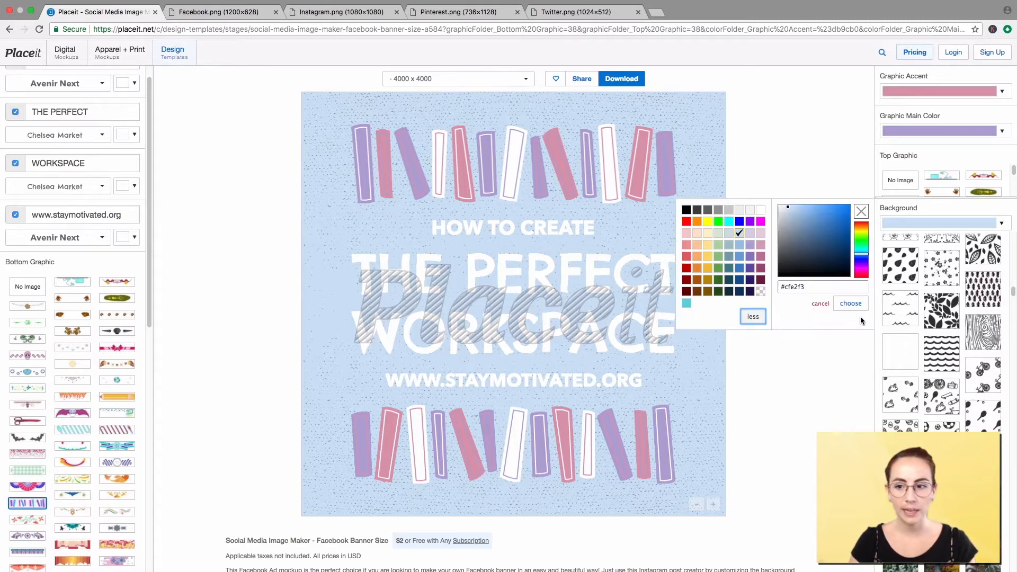
drag(786, 210, 782, 210)
click(849, 303)
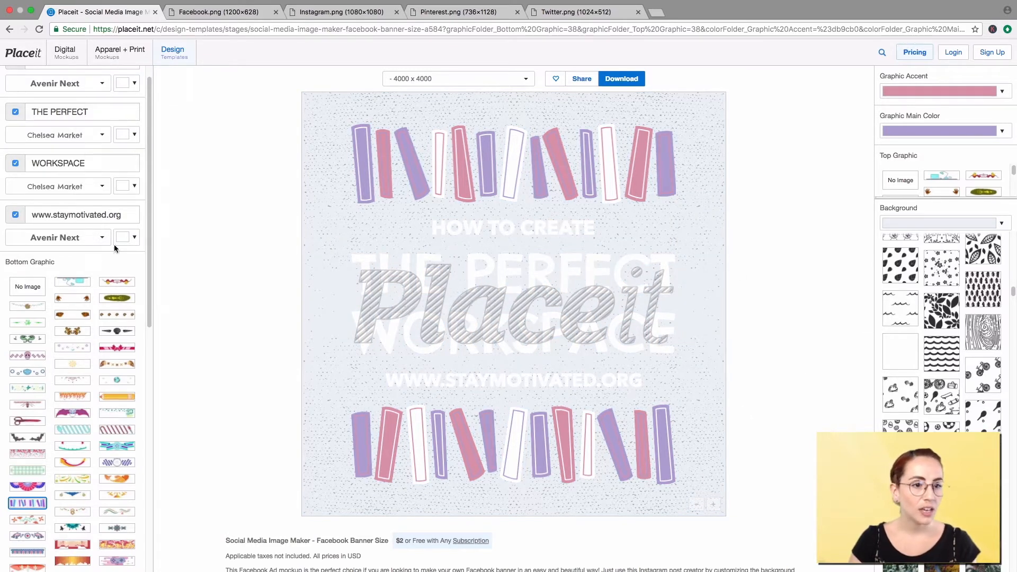
scroll(153, 185, up, 1)
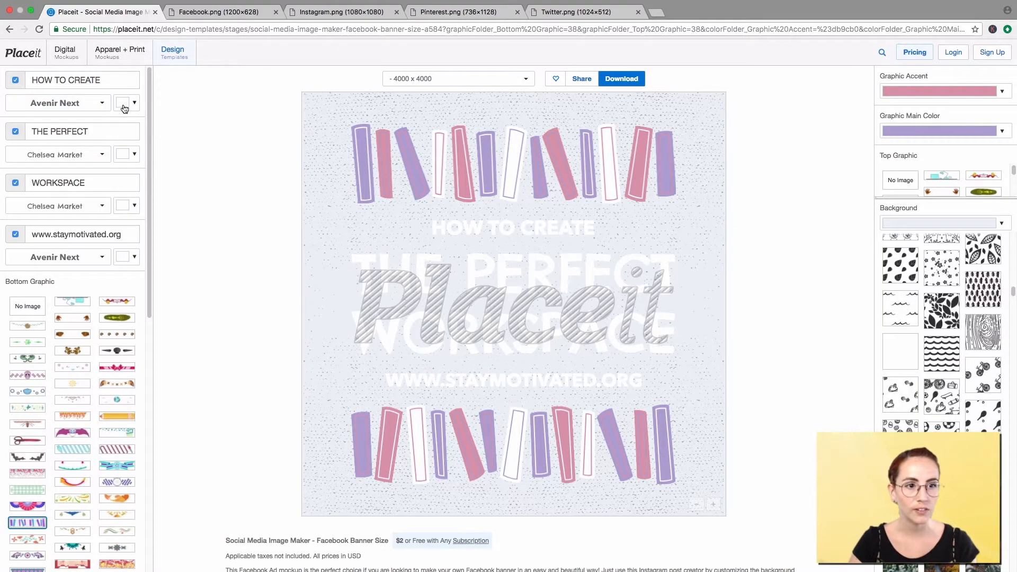
Step: Try a light gray and a medium gray as the color of the HOW TO CREATE text
click(136, 103)
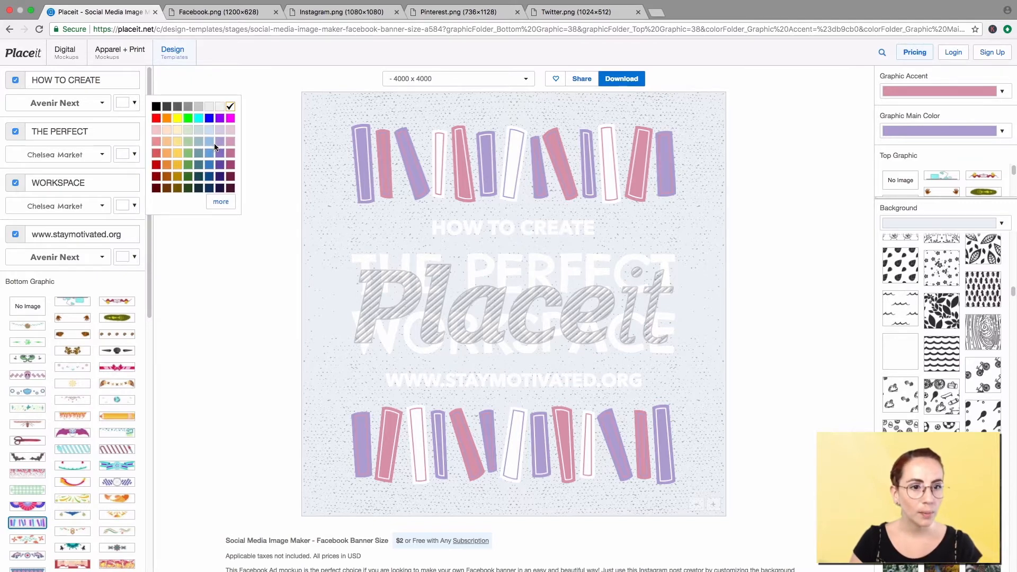
click(197, 106)
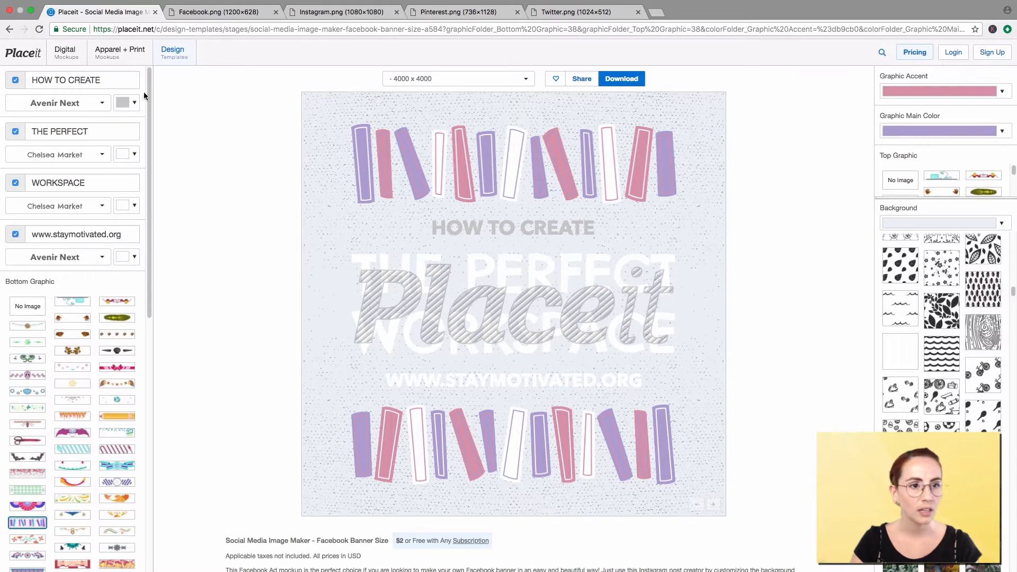
click(135, 103)
click(188, 108)
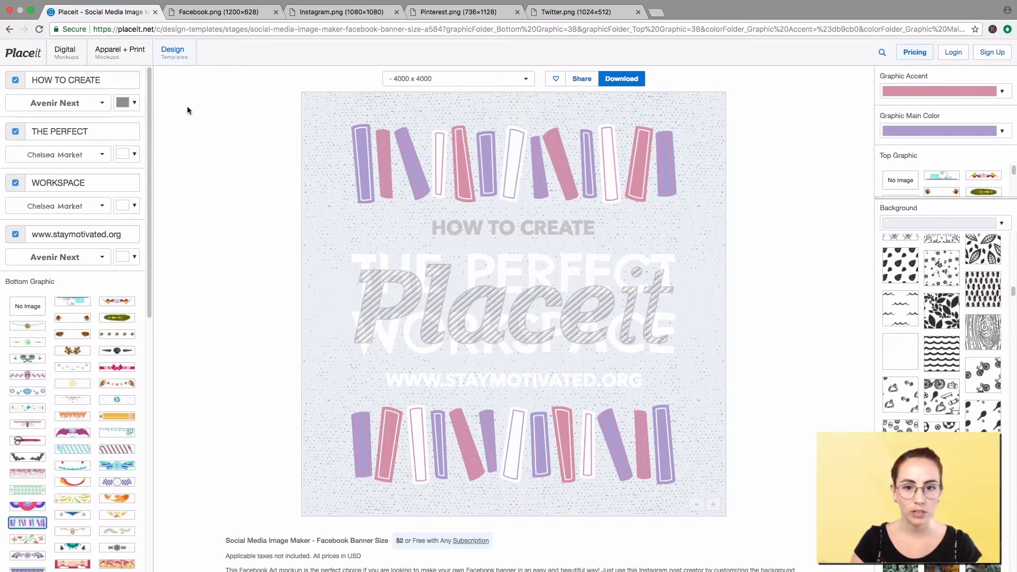
Step: Set the HOW TO CREATE text to the custom dark brownish gray #766969 and copy its hex code
click(134, 103)
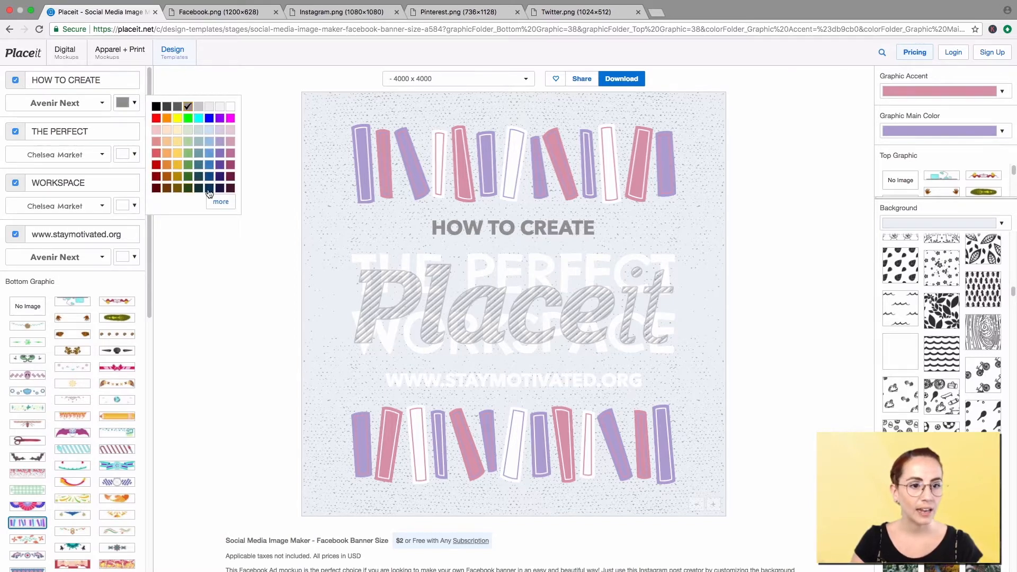
click(217, 204)
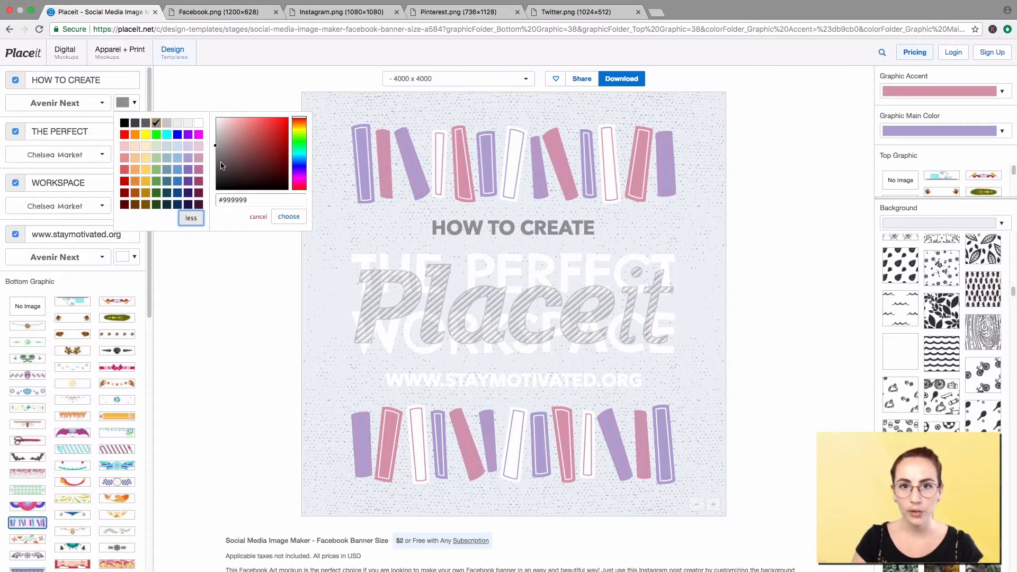
drag(217, 154, 225, 159)
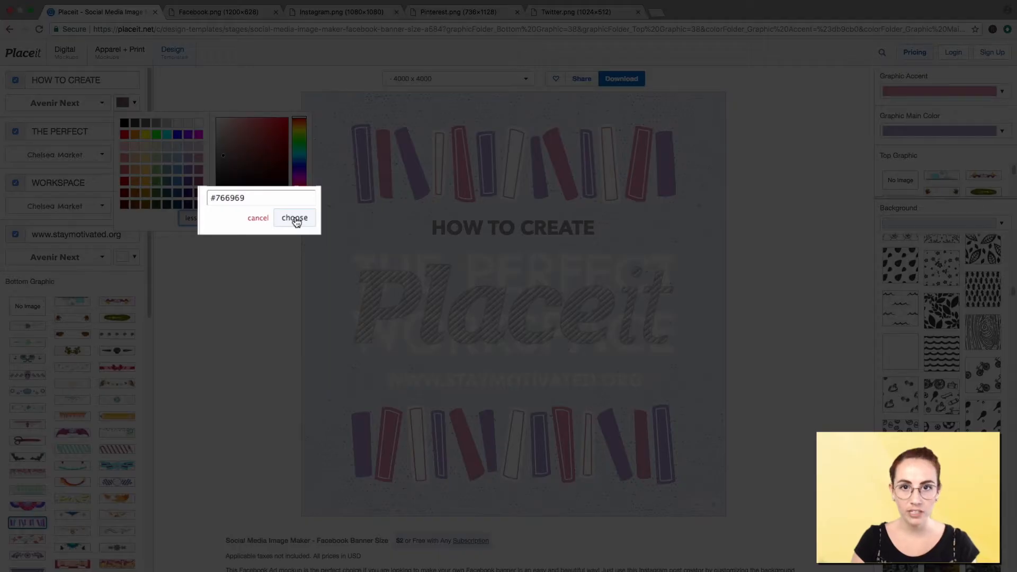
drag(288, 197, 199, 201)
key(super+c)
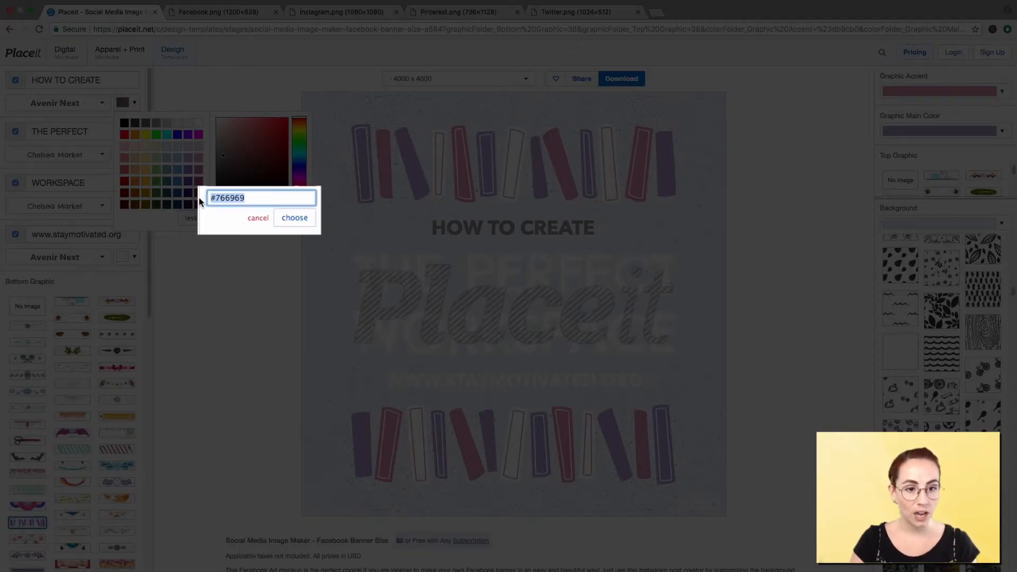
click(286, 219)
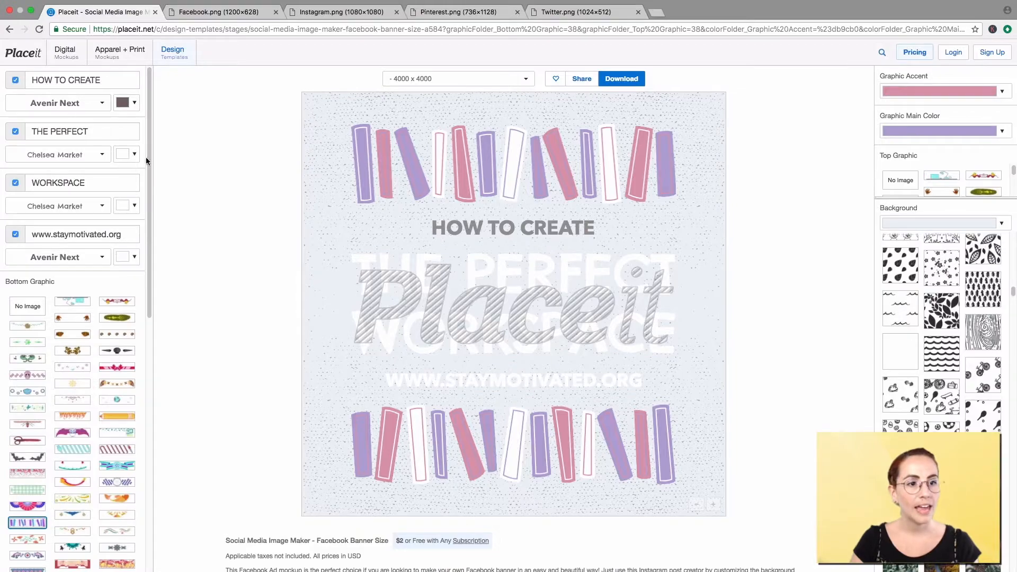
Step: Set the color of THE PERFECT text line to the copied code #766969
click(124, 160)
click(220, 253)
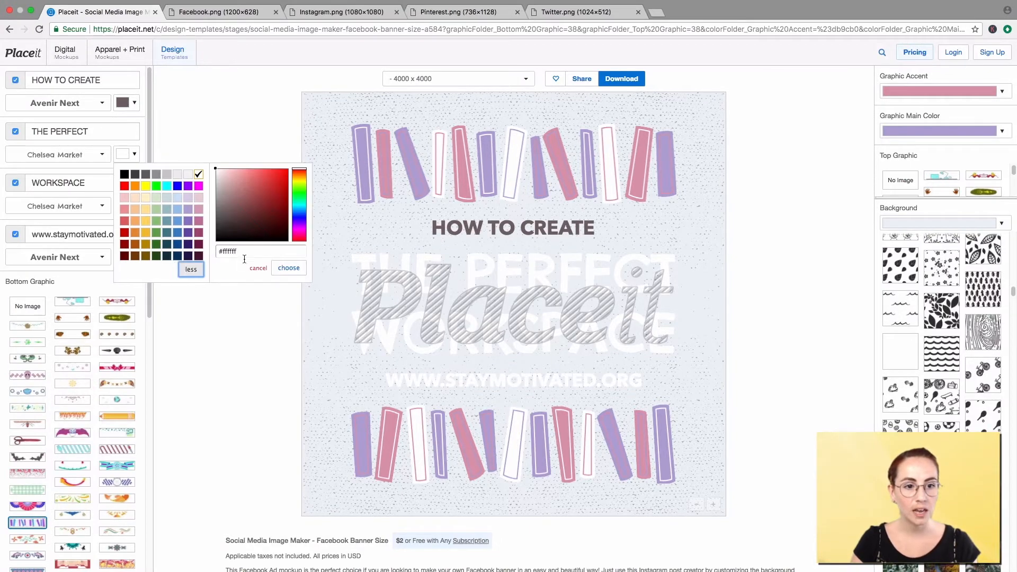
drag(243, 250, 198, 252)
key(super+v)
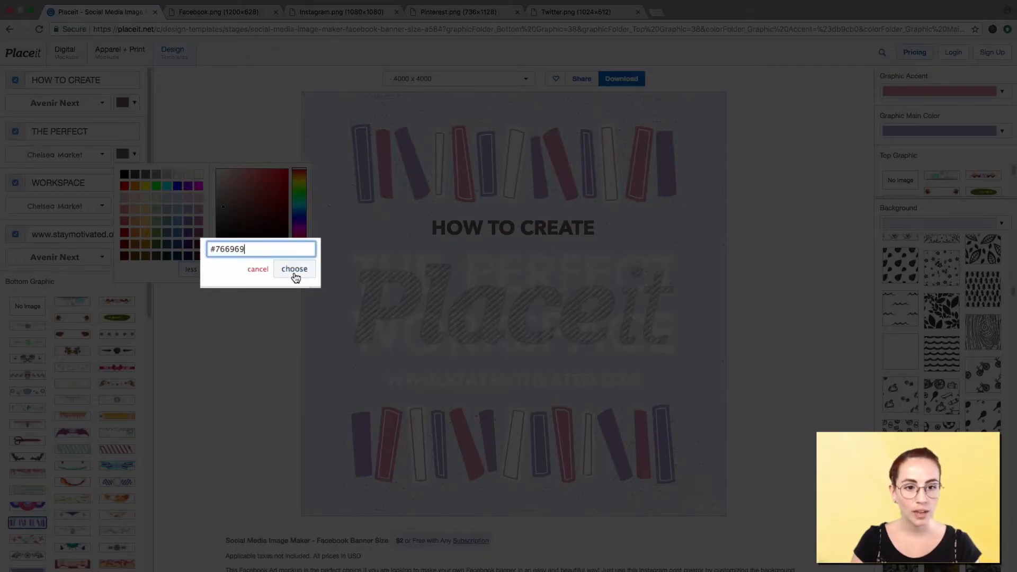
click(295, 268)
Step: Apply the same custom color #766969 to the WORKSPACE text line
click(125, 206)
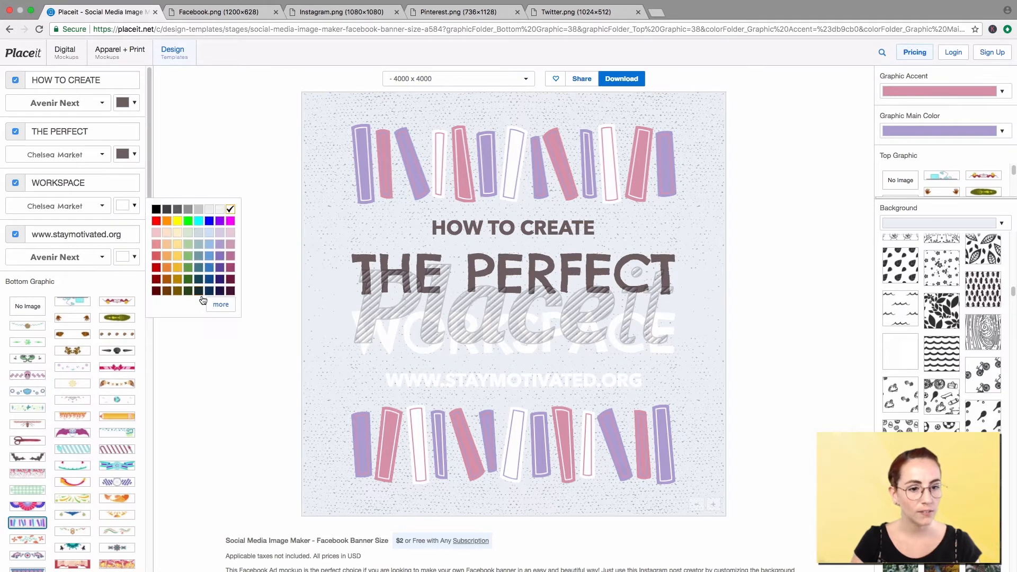
click(221, 305)
key(super+v)
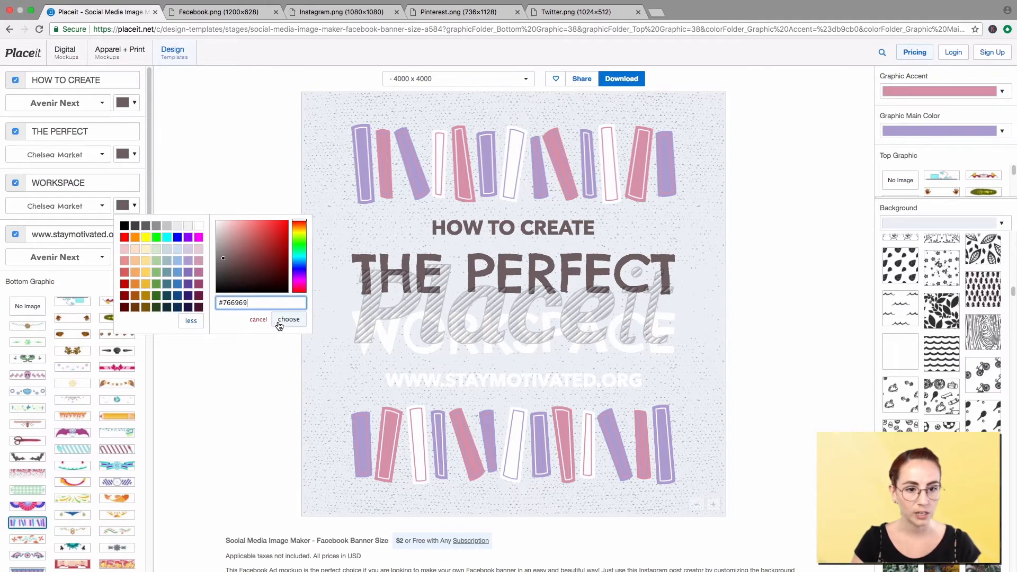
click(286, 320)
click(131, 258)
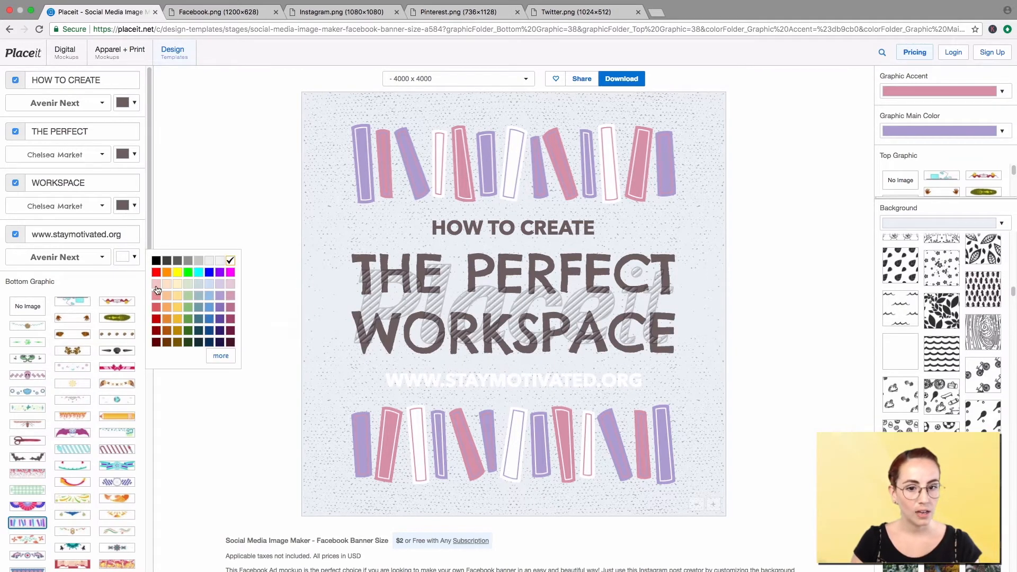
click(219, 357)
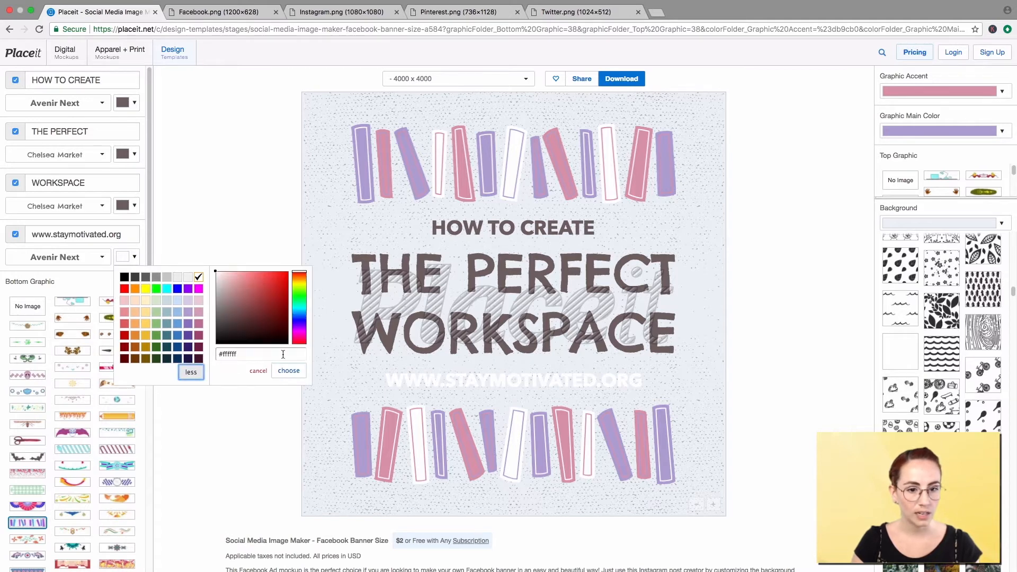
click(228, 356)
text(#766969)
click(289, 371)
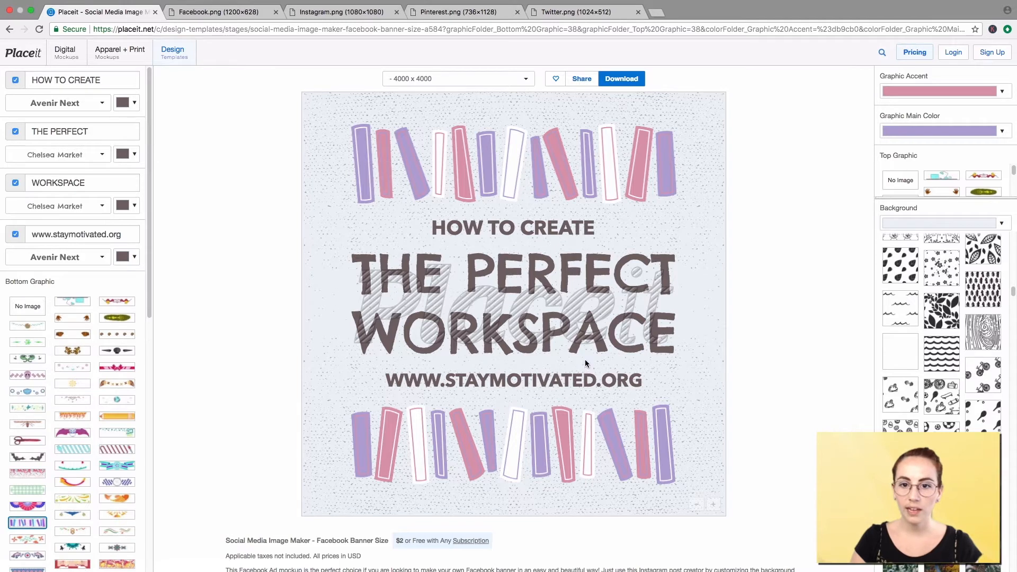
Step: Try the gray #cccccc as the background color and settle on the next lighter preset gray
click(931, 227)
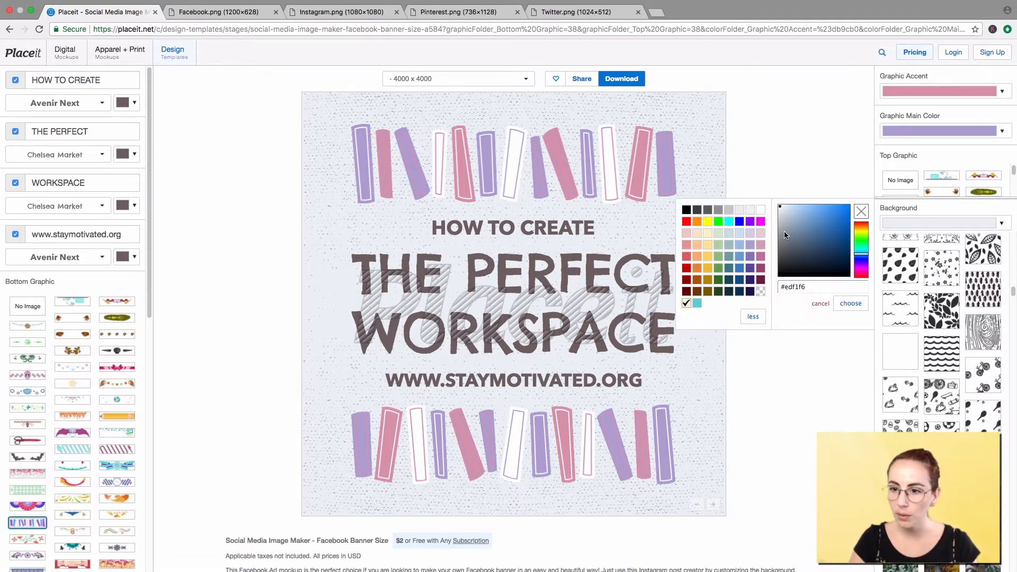
click(729, 211)
click(889, 230)
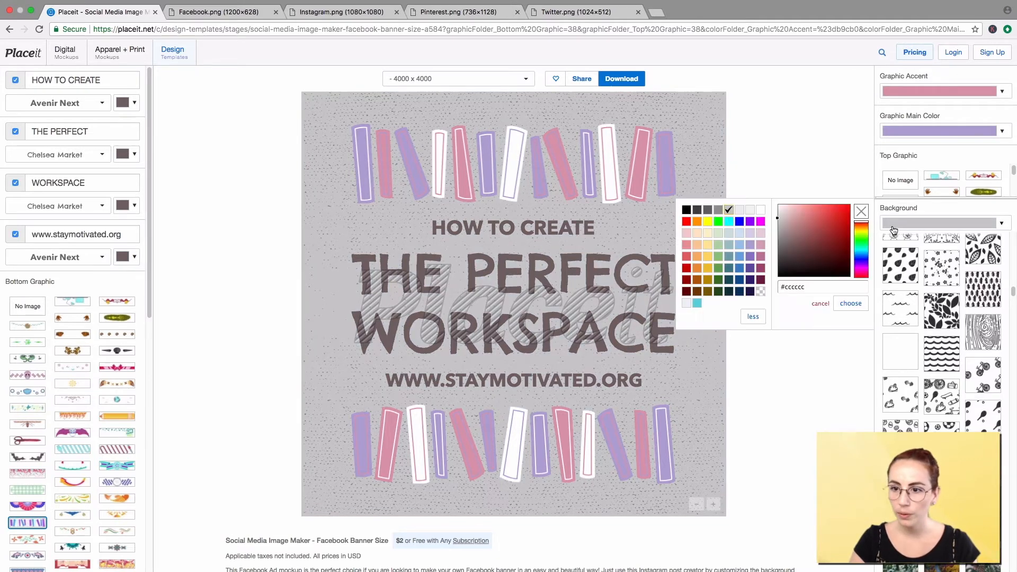
click(740, 211)
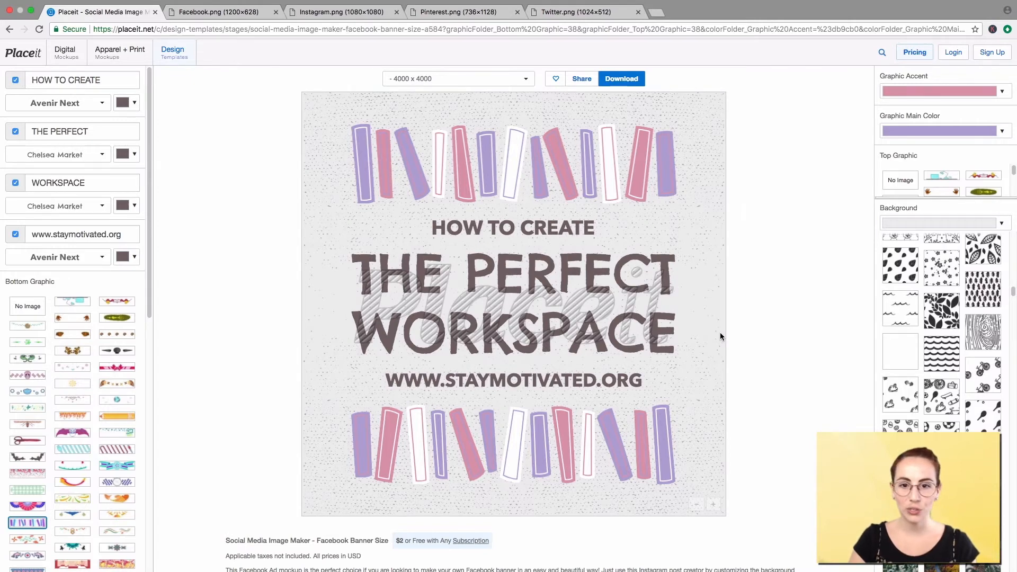
Step: Change the font of the HOW TO CREATE line to the thin variant of Avenir Next
mouse_move(140, 68)
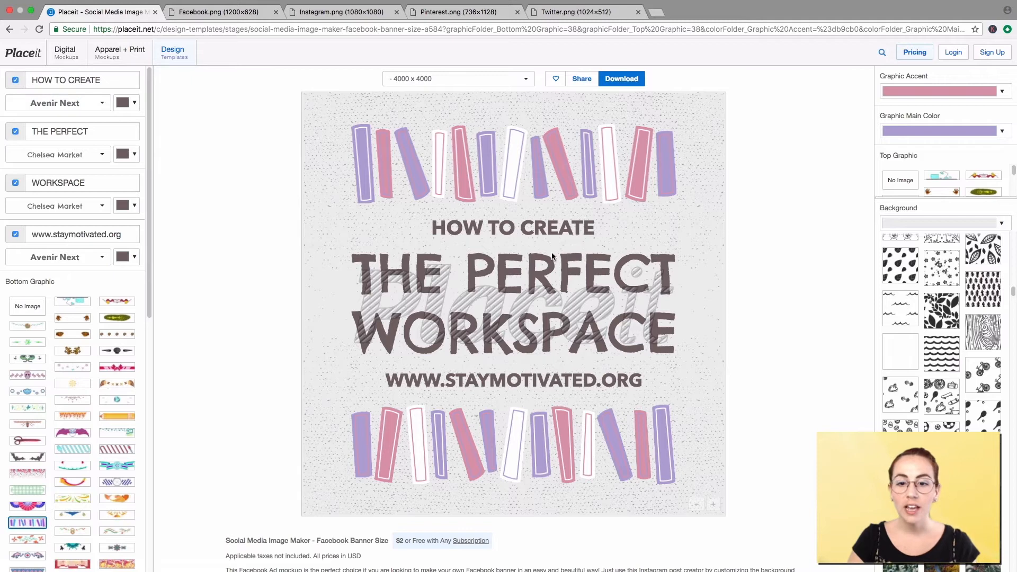
click(87, 105)
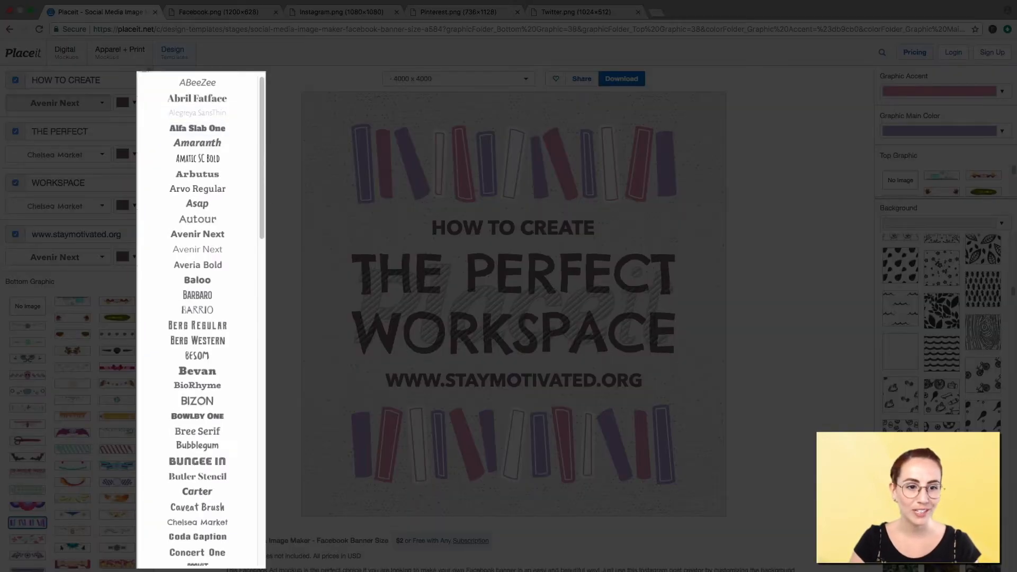
click(203, 254)
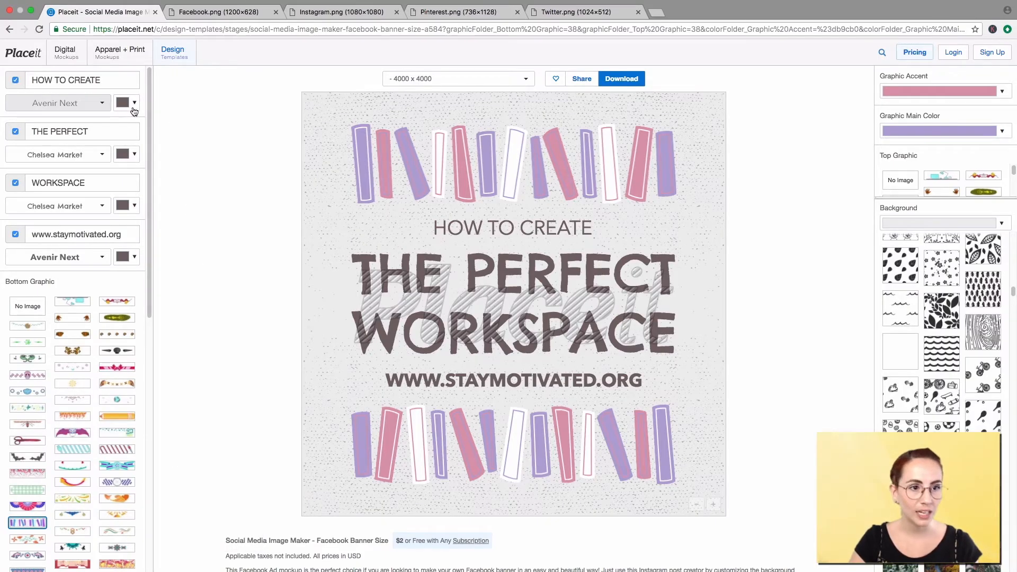
Step: Change the font of both THE PERFECT and WORKSPACE lines to Cabin Sketch
click(70, 155)
scroll(206, 275, down, 3)
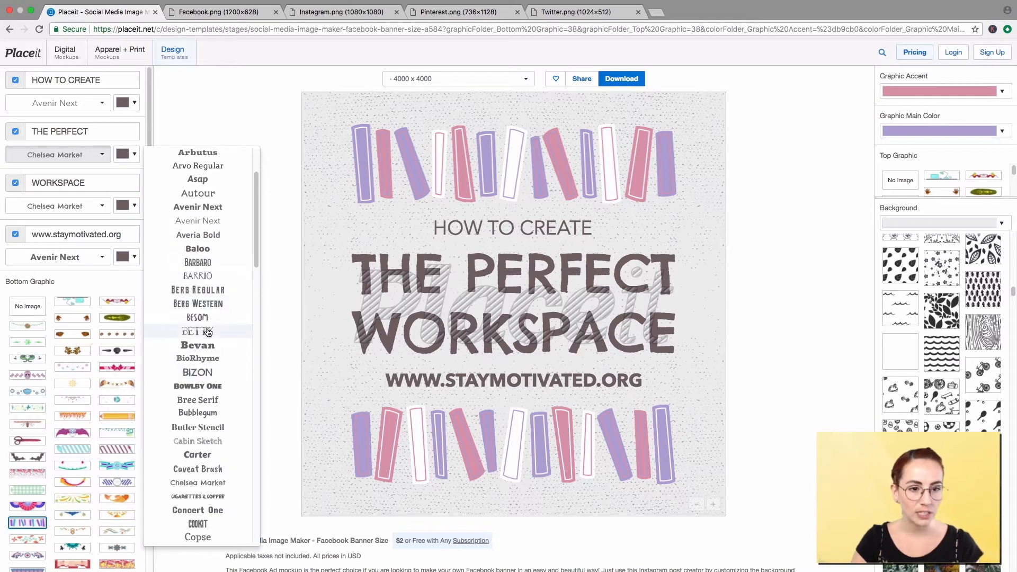
click(207, 442)
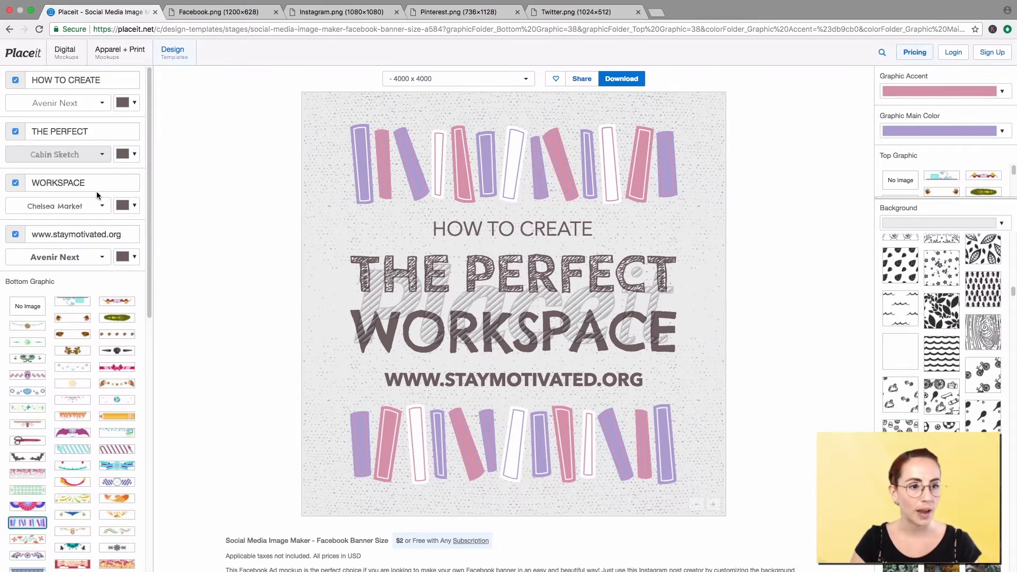
click(91, 207)
scroll(181, 469, down, 2)
click(199, 433)
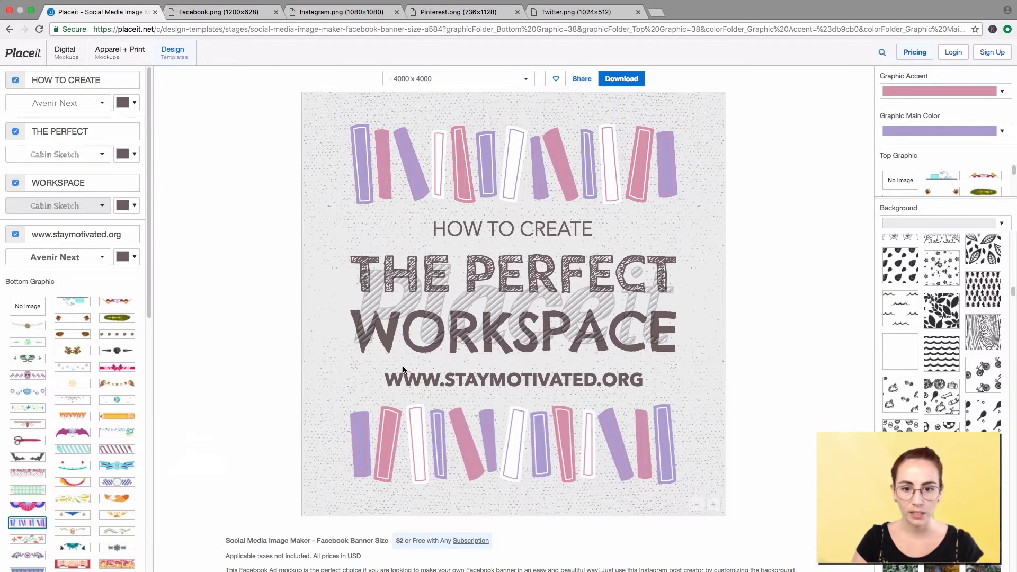
click(73, 229)
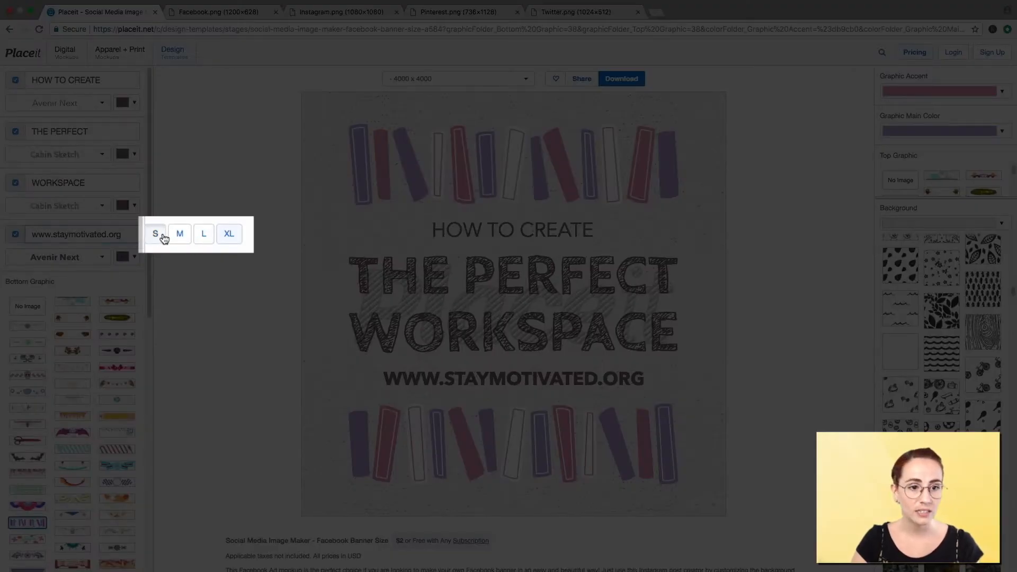
click(156, 234)
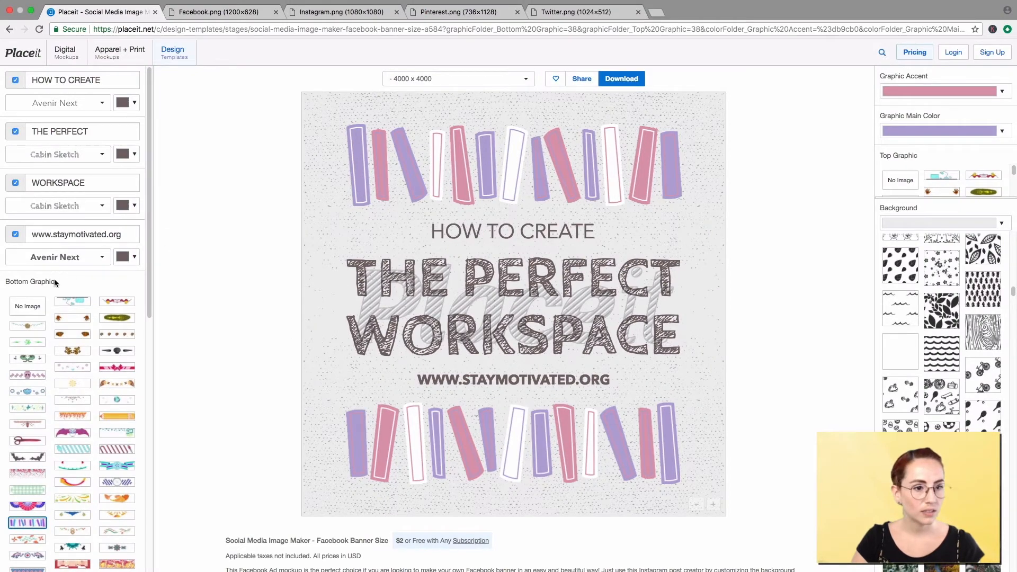
click(59, 256)
click(212, 290)
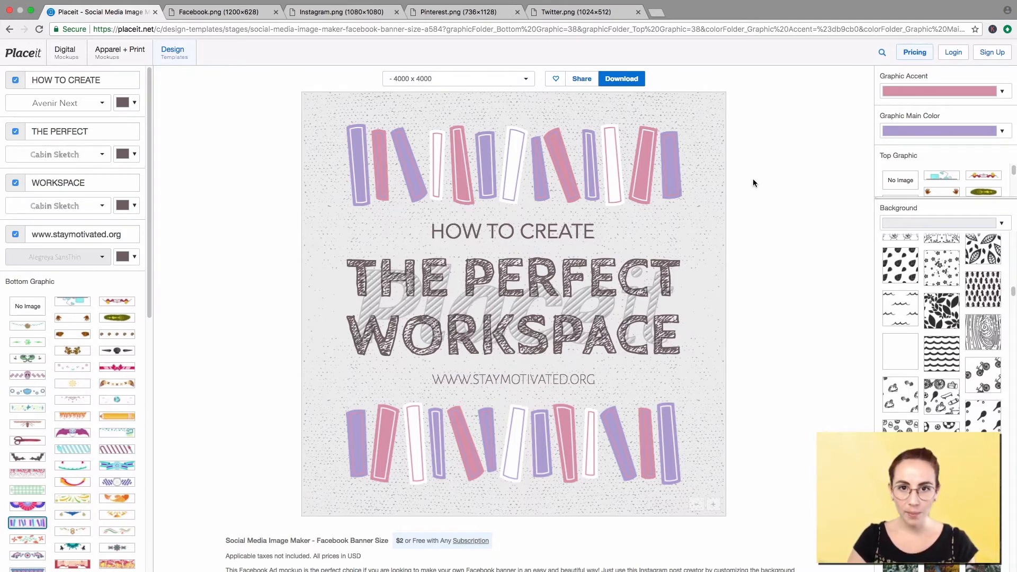
Step: Set the image size to the Facebook Ad / Link format, 1200 x 628
click(504, 80)
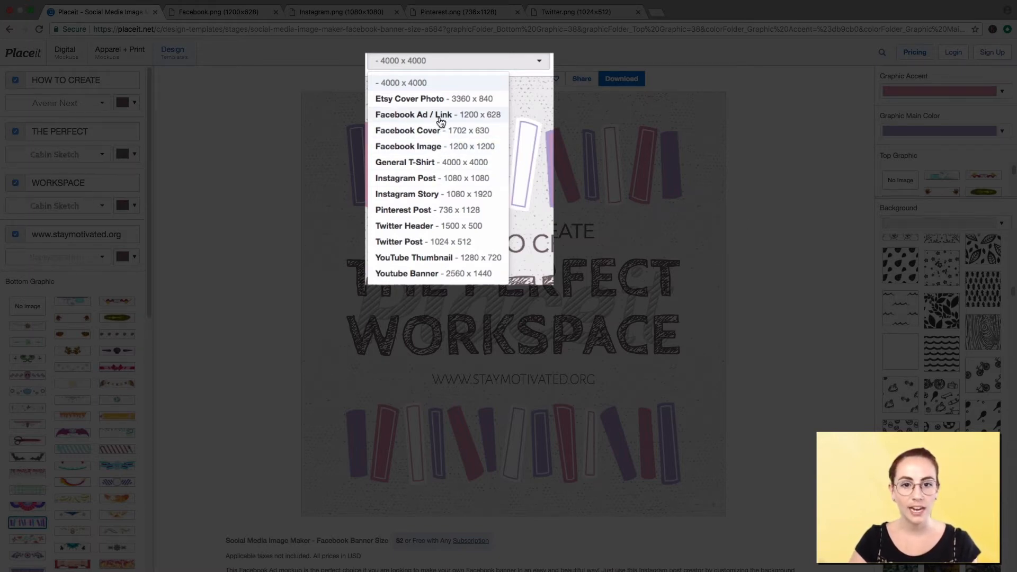
click(441, 114)
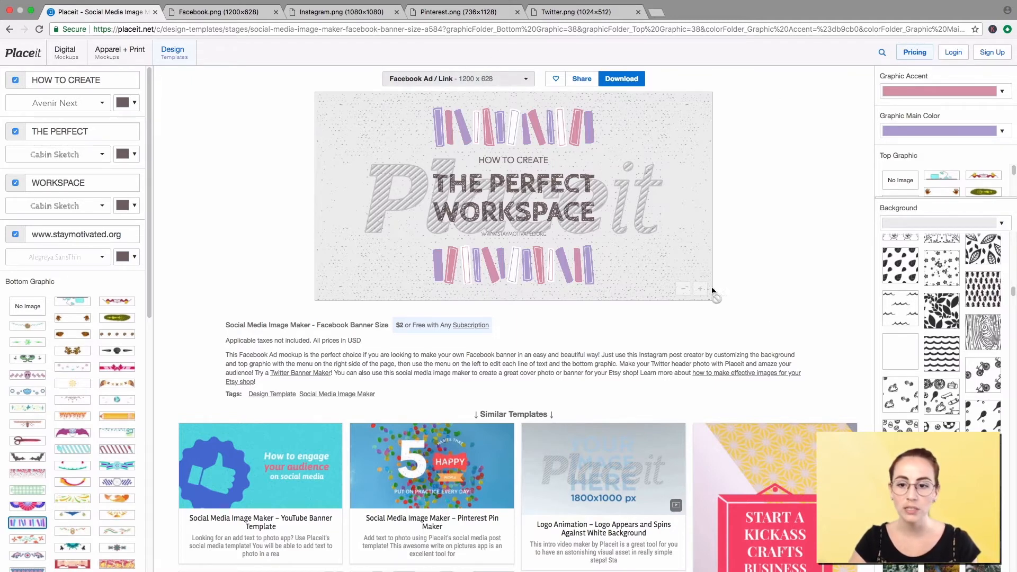
Step: Test shrinking and enlarging the artwork on the Facebook canvas, restore its scale and download the image
click(683, 291)
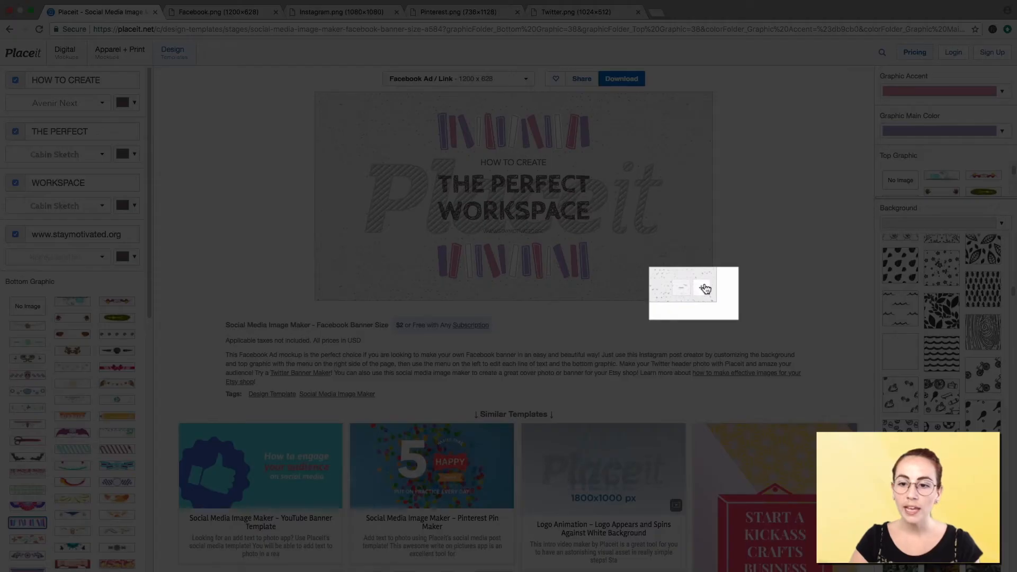
click(700, 289)
click(684, 289)
click(700, 290)
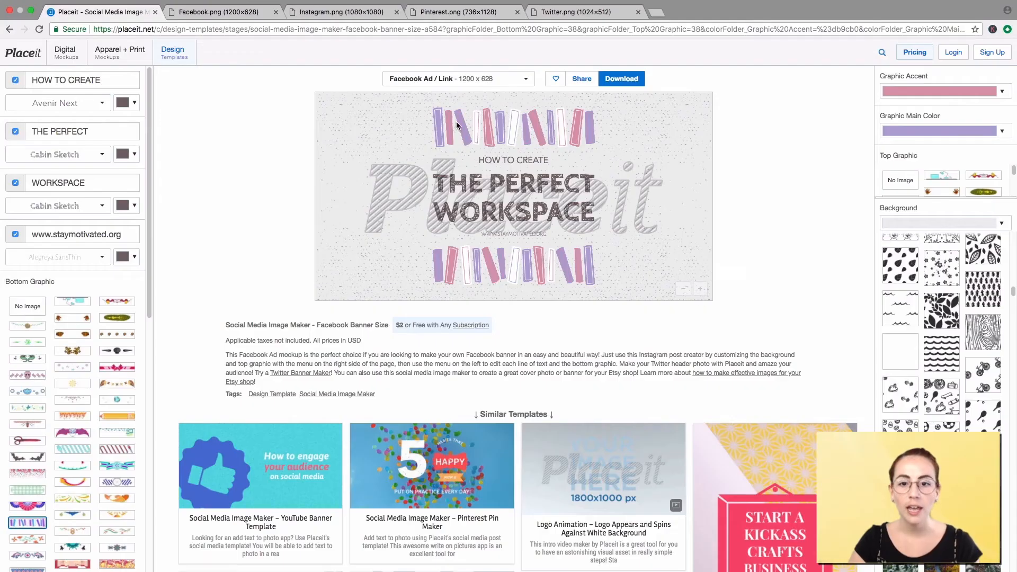
click(613, 84)
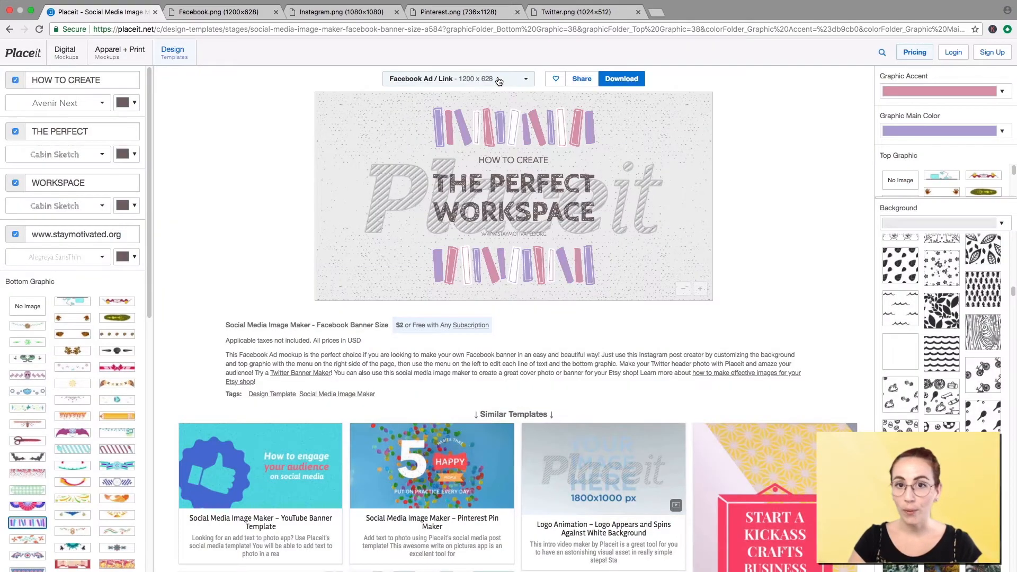
Step: Switch the image size to Instagram Post, 1080 x 1080, and test shrinking and enlarging the artwork on it
click(499, 80)
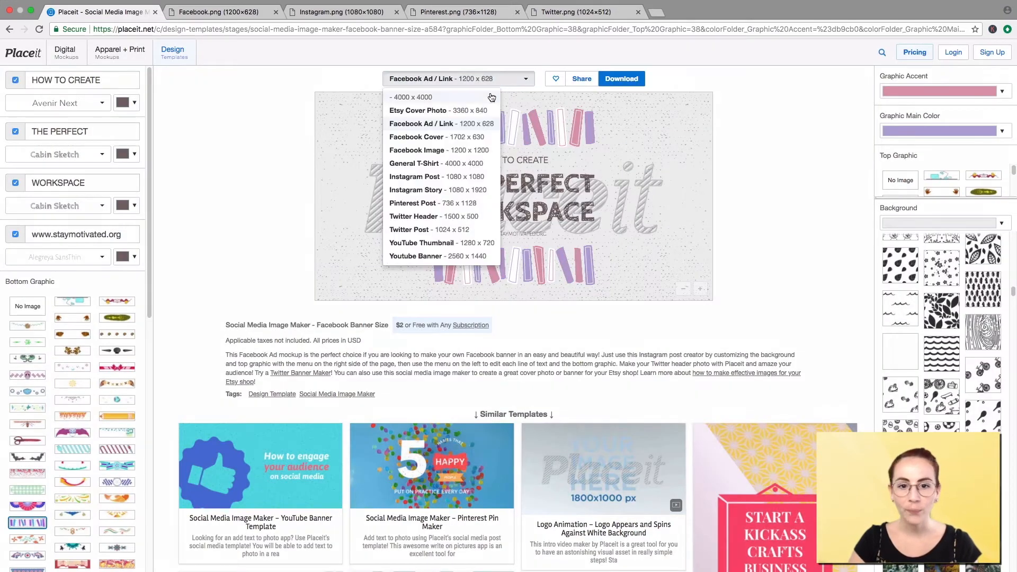
click(433, 178)
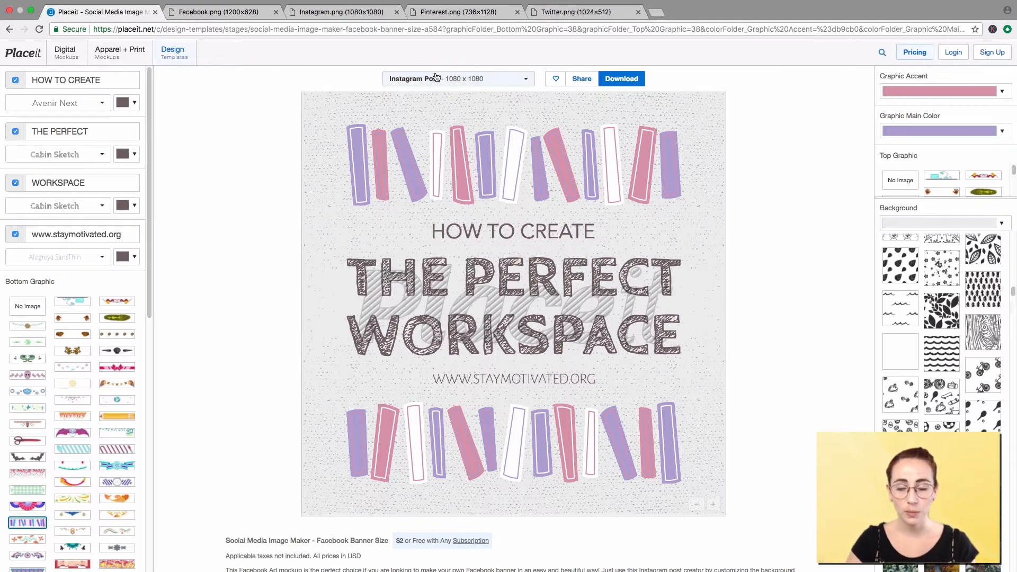
click(697, 505)
click(713, 506)
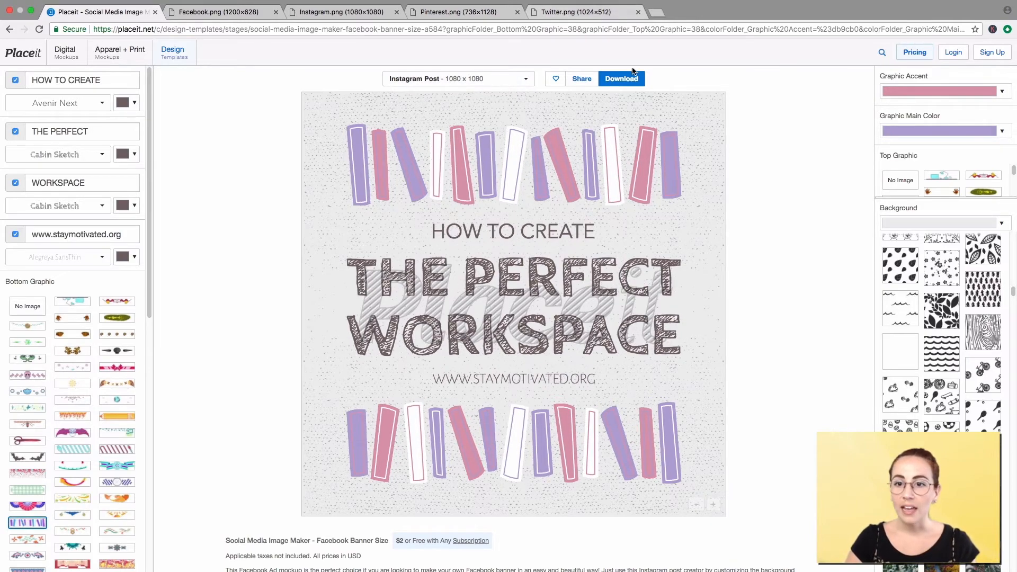
Step: Download the Instagram Post version of the image
click(628, 84)
click(673, 69)
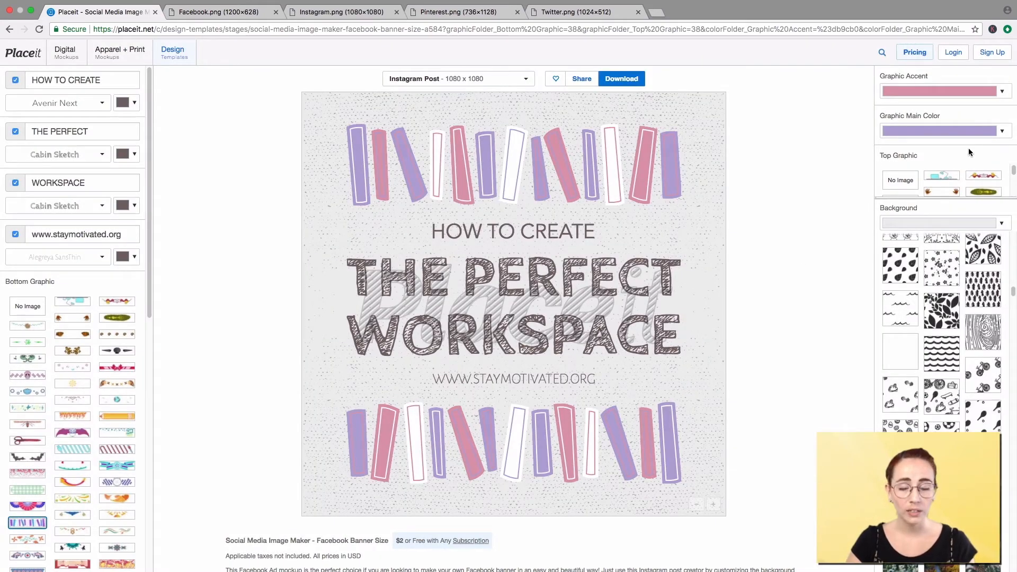
click(960, 92)
click(778, 270)
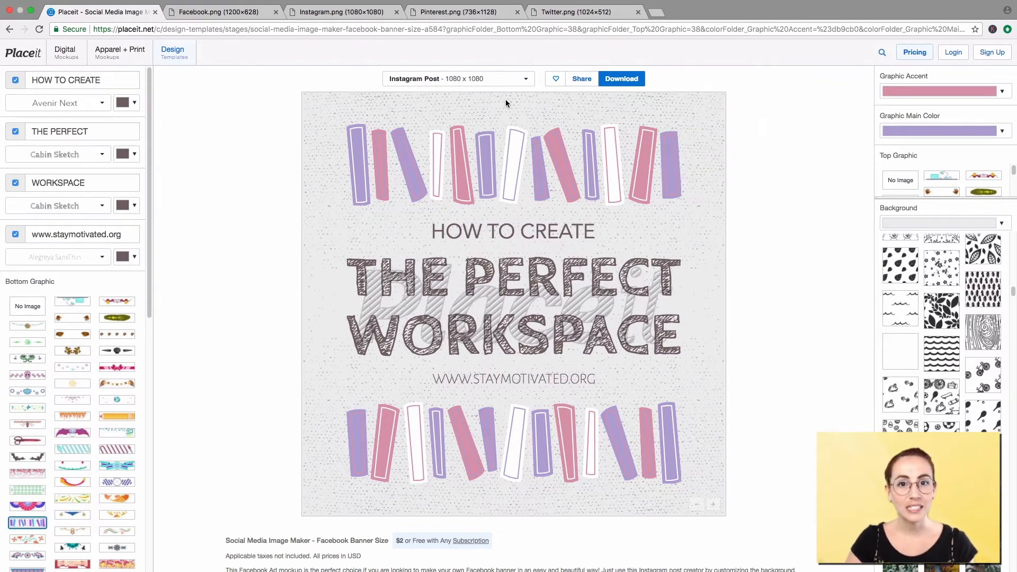
Step: Preview the artwork in the Twitter Post size, 1024 x 512, and the Pinterest Post size, 736 x 1128
click(466, 80)
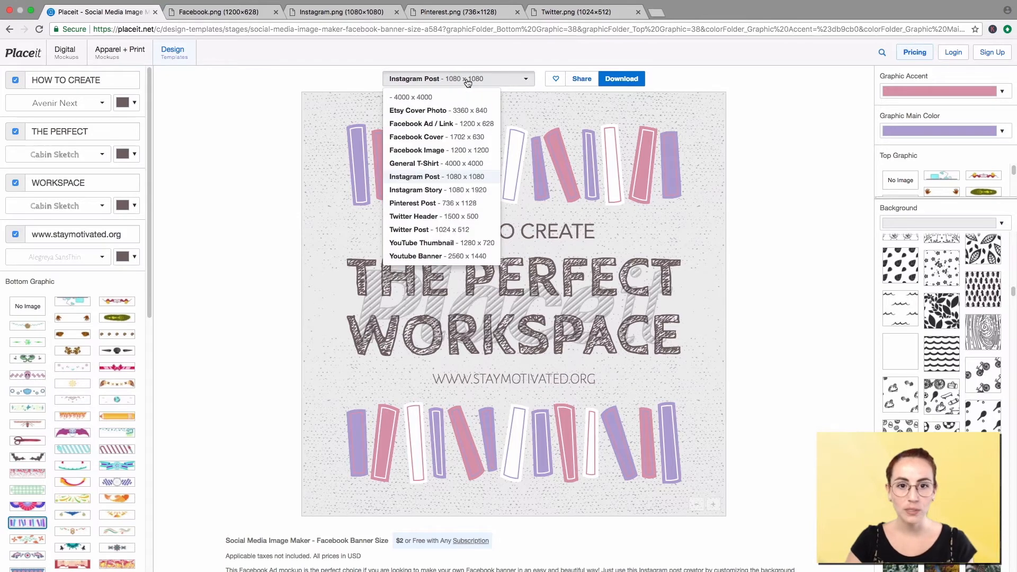
click(414, 230)
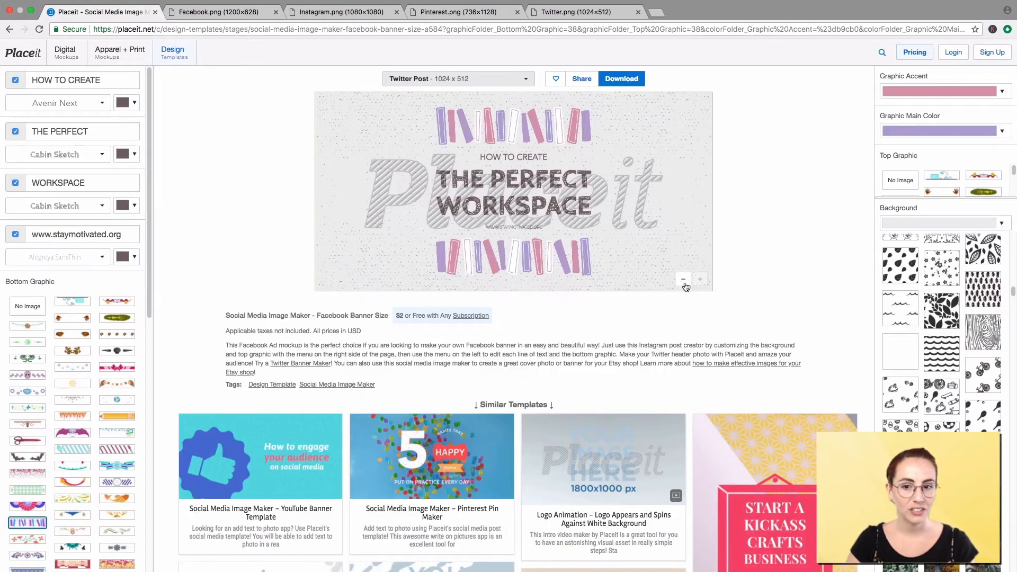
click(502, 80)
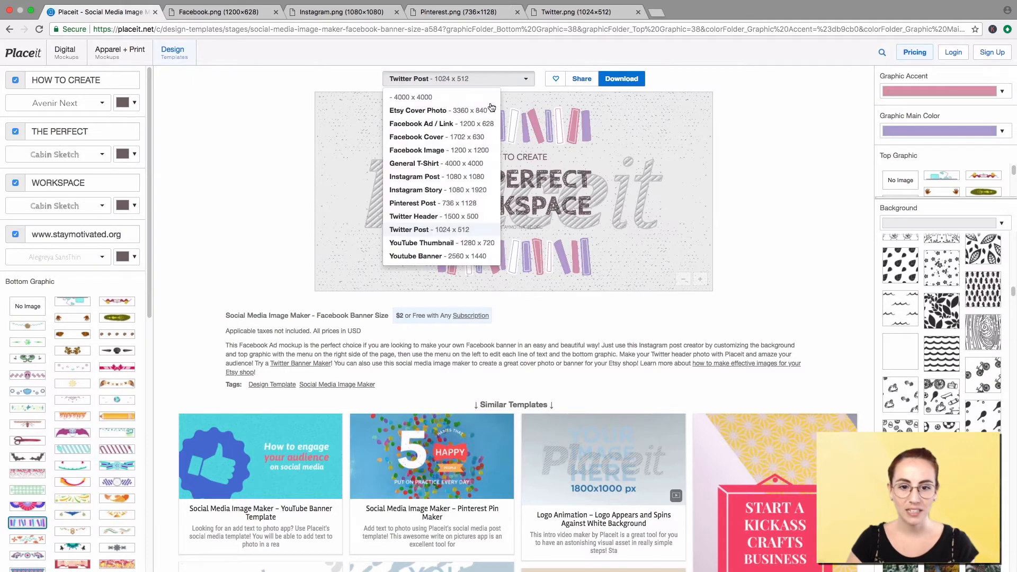
click(424, 204)
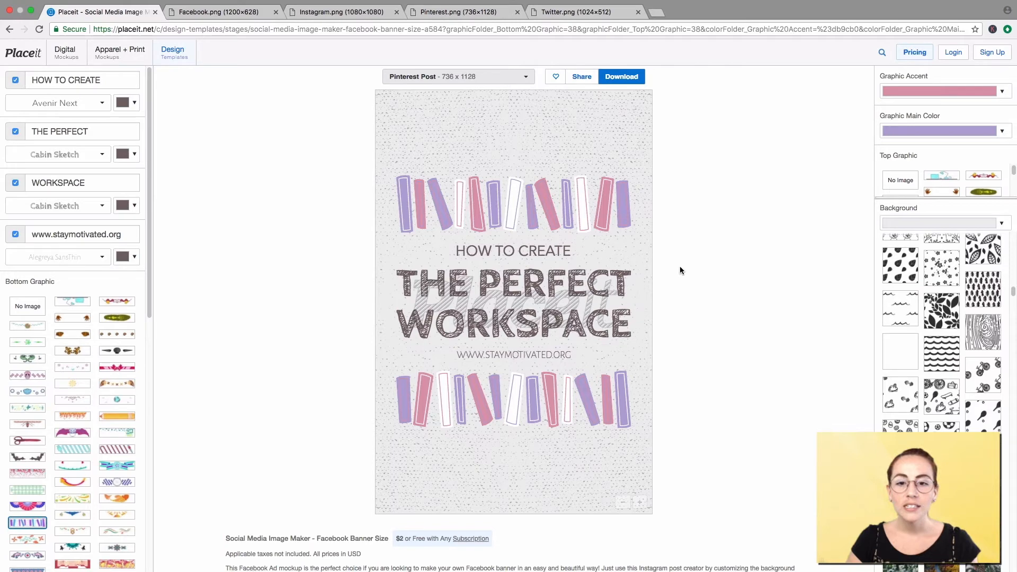
scroll(679, 271, down, 1)
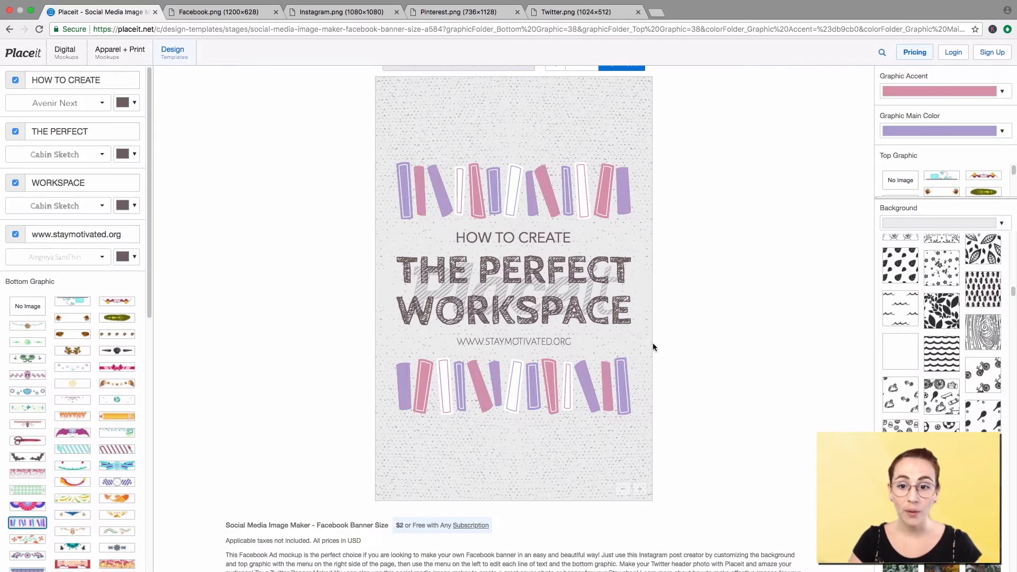
scroll(660, 371, down, 1)
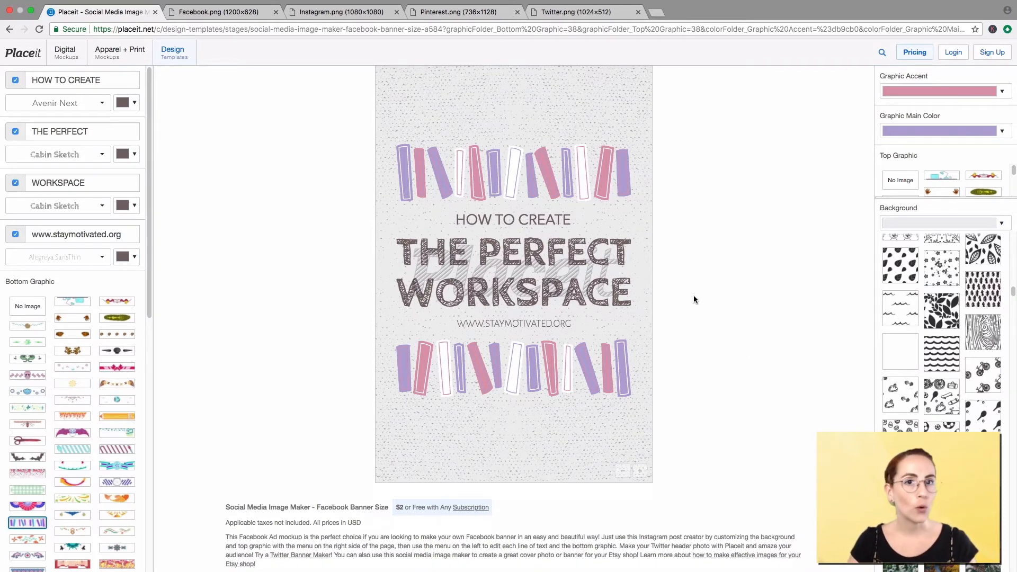
scroll(683, 232, up, 2)
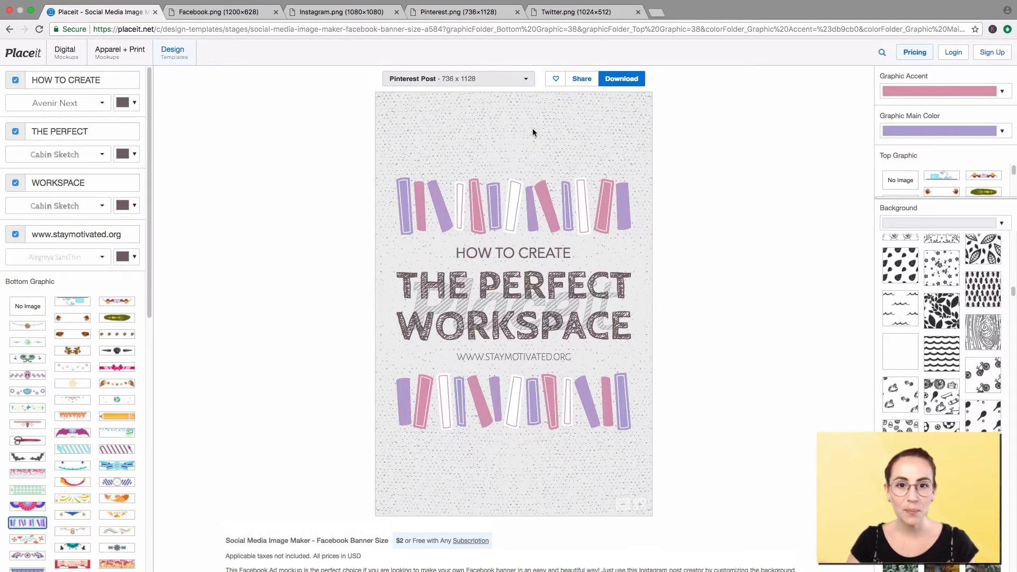
Step: Set the image size to YouTube Thumbnail, 1280 x 720, and change the background to the dense leaf pattern
click(494, 80)
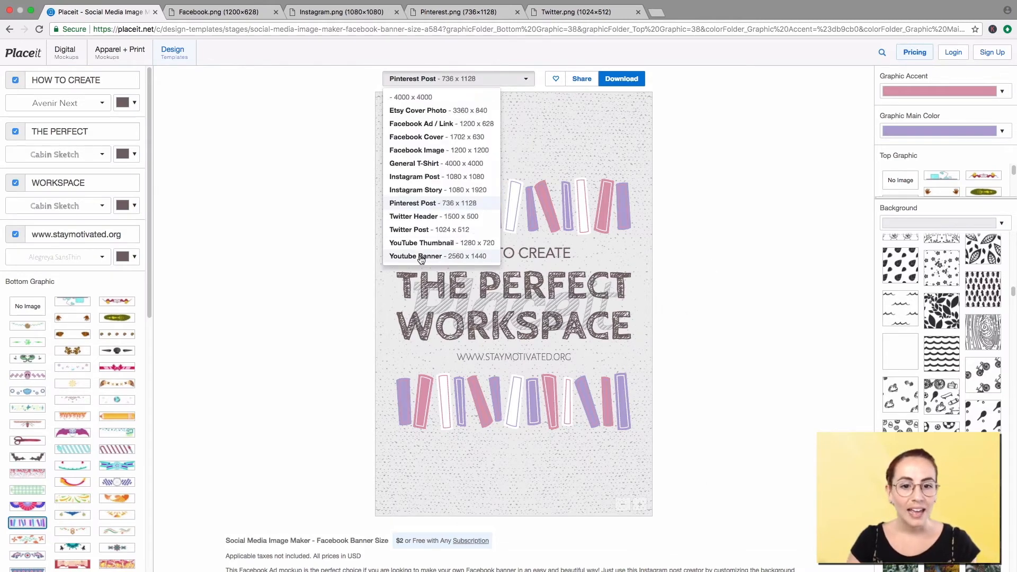
click(423, 242)
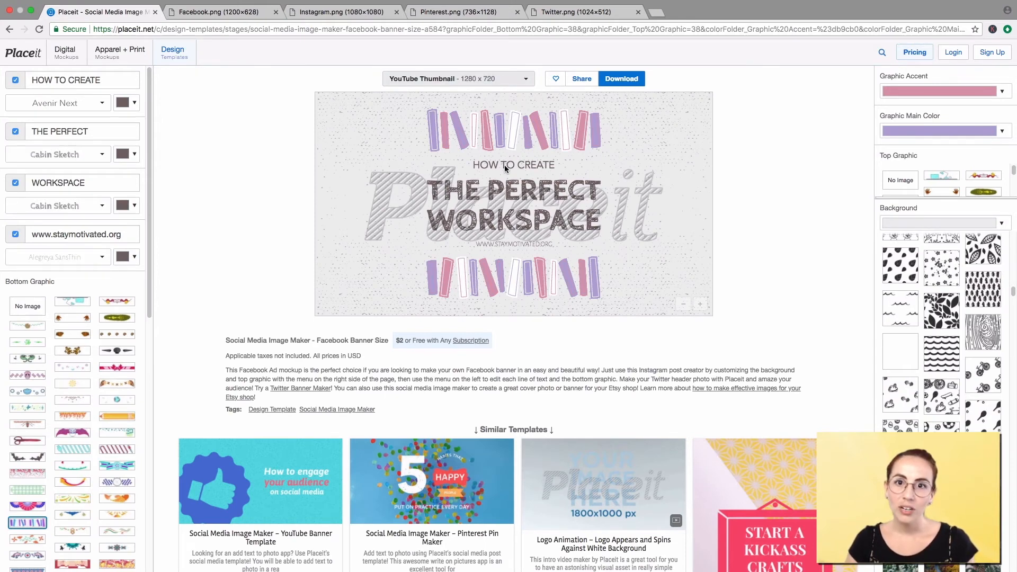
click(503, 84)
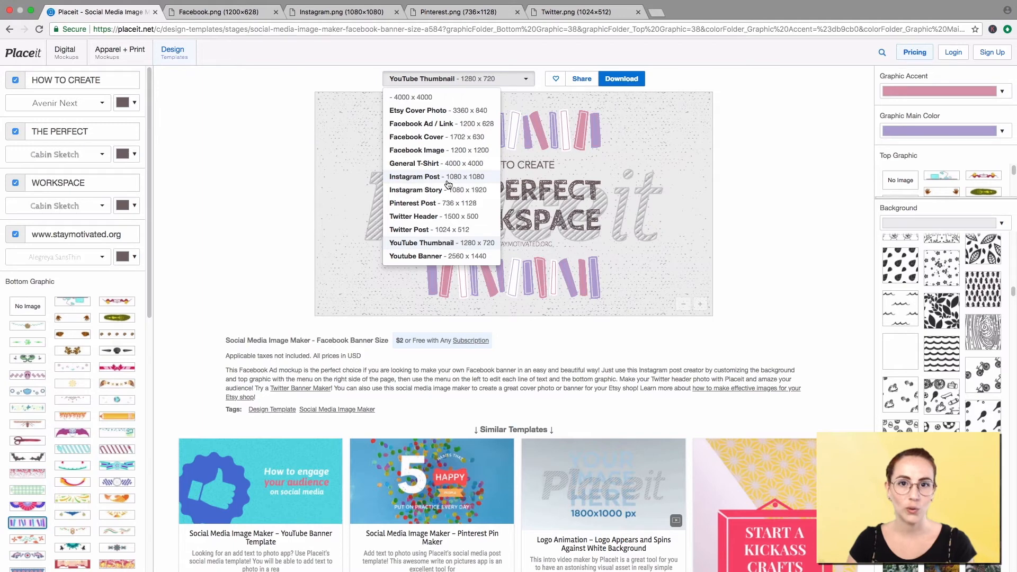
click(725, 95)
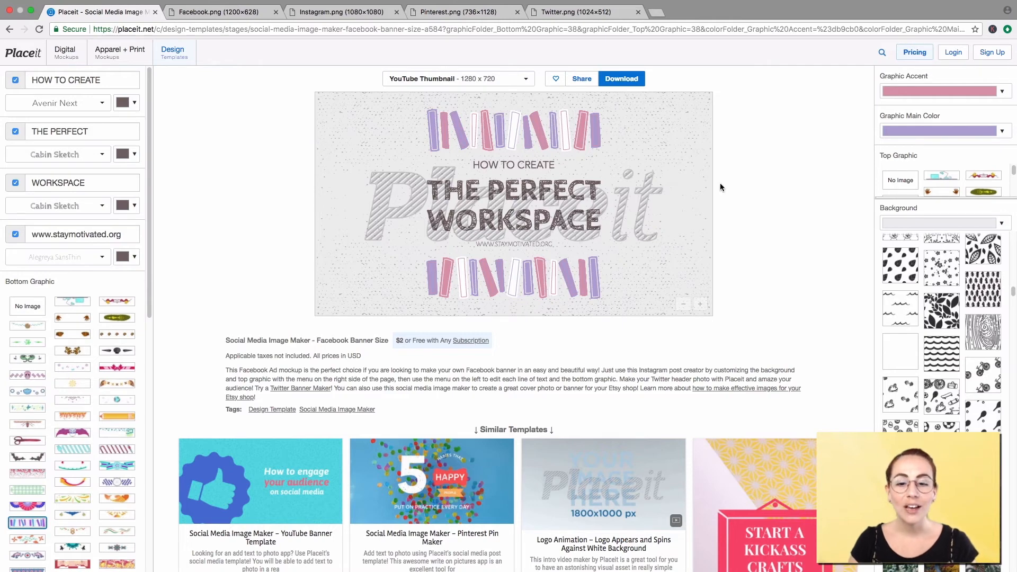
click(951, 316)
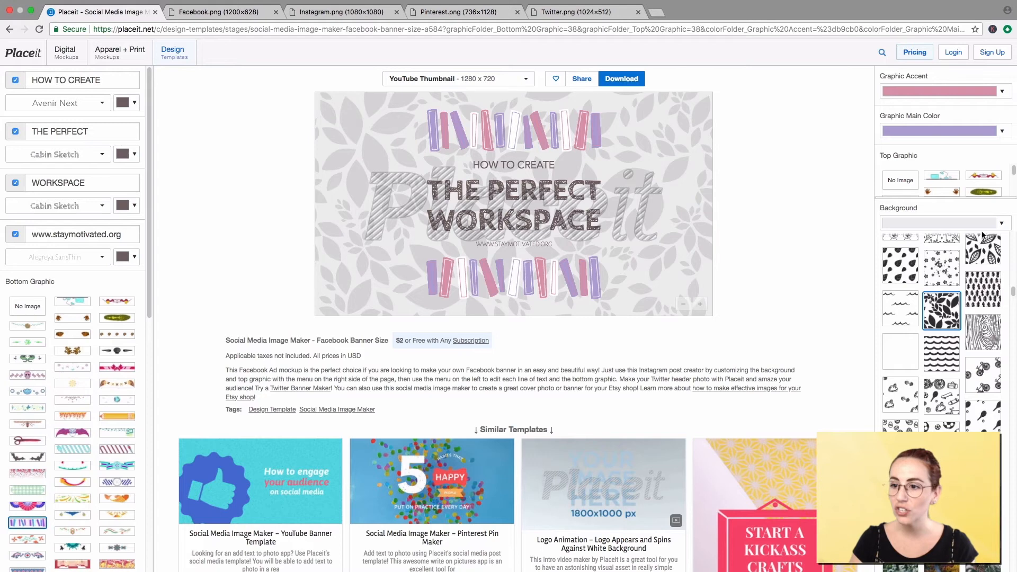
click(951, 204)
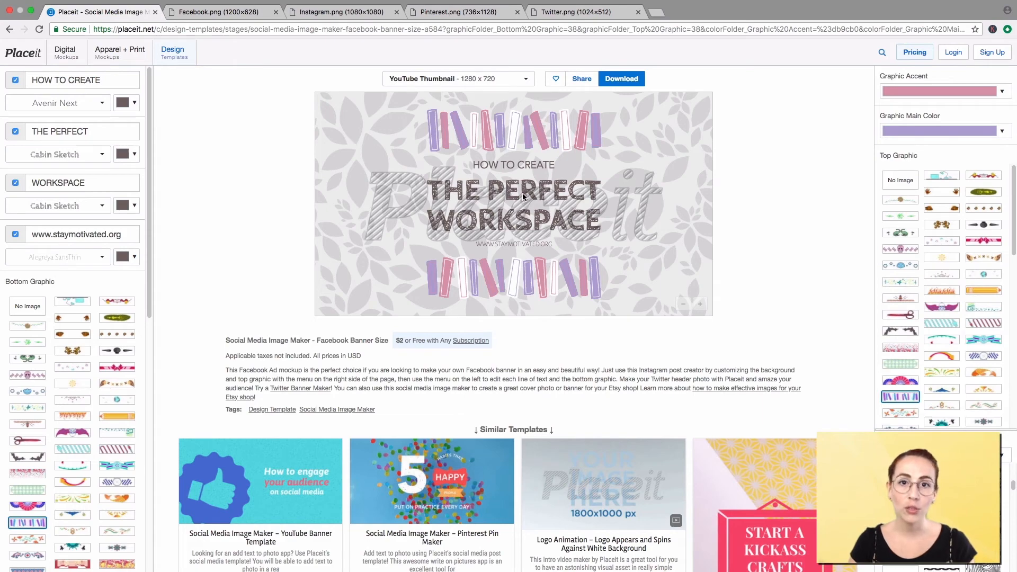
Step: Open the Social Media Image Maker – YouTube Banner Template from the similar templates below the design
scroll(756, 150, down, 5)
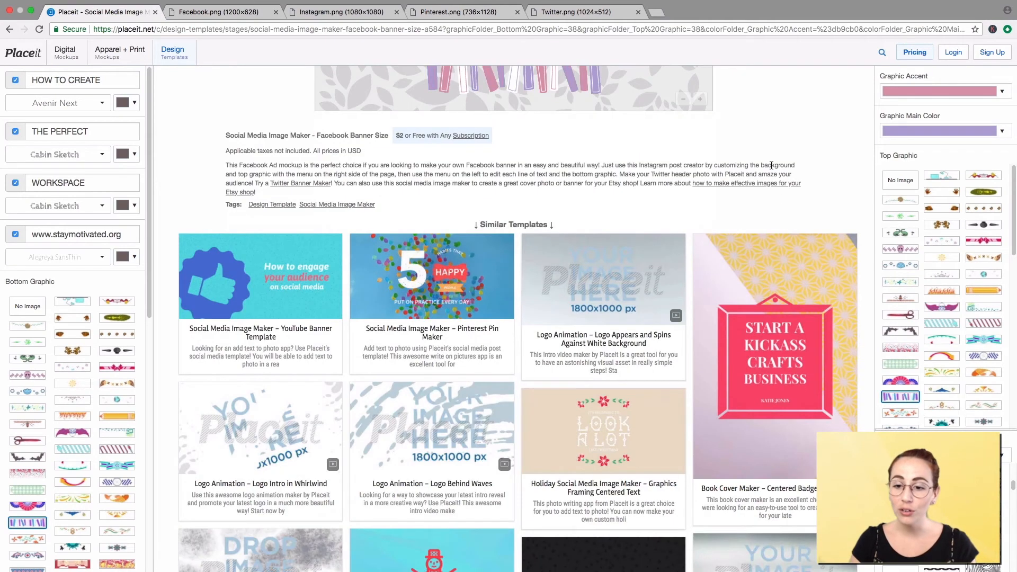
scroll(829, 153, down, 1)
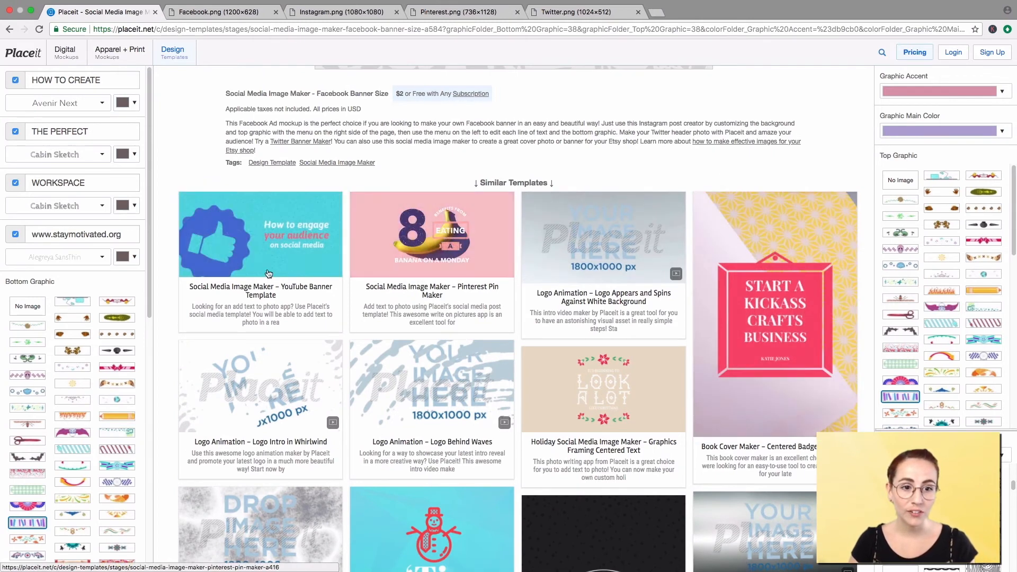
click(224, 263)
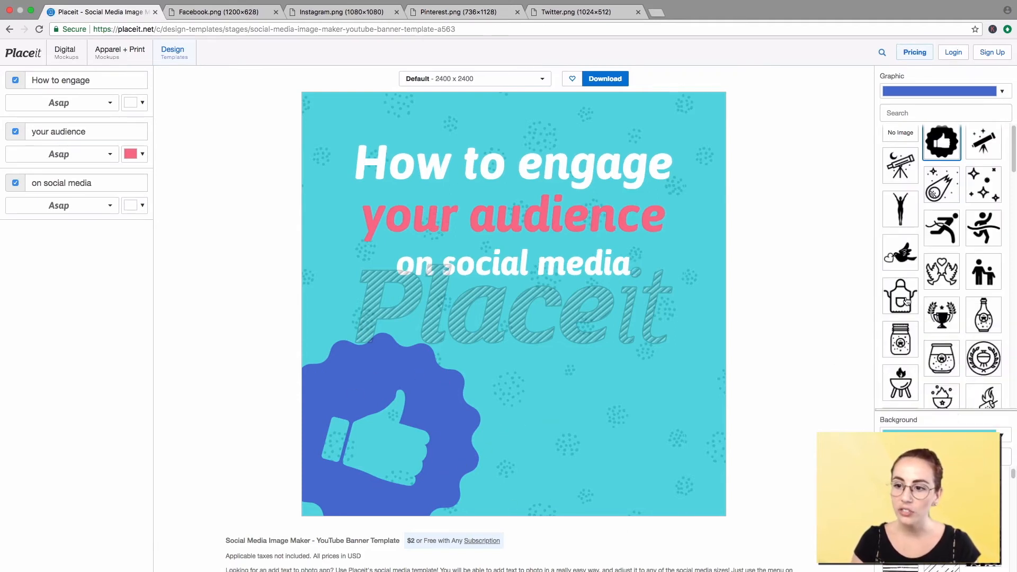
Step: Try the apron, comet and dove graphics on the template, ending with the bottle graphic
click(907, 300)
click(944, 182)
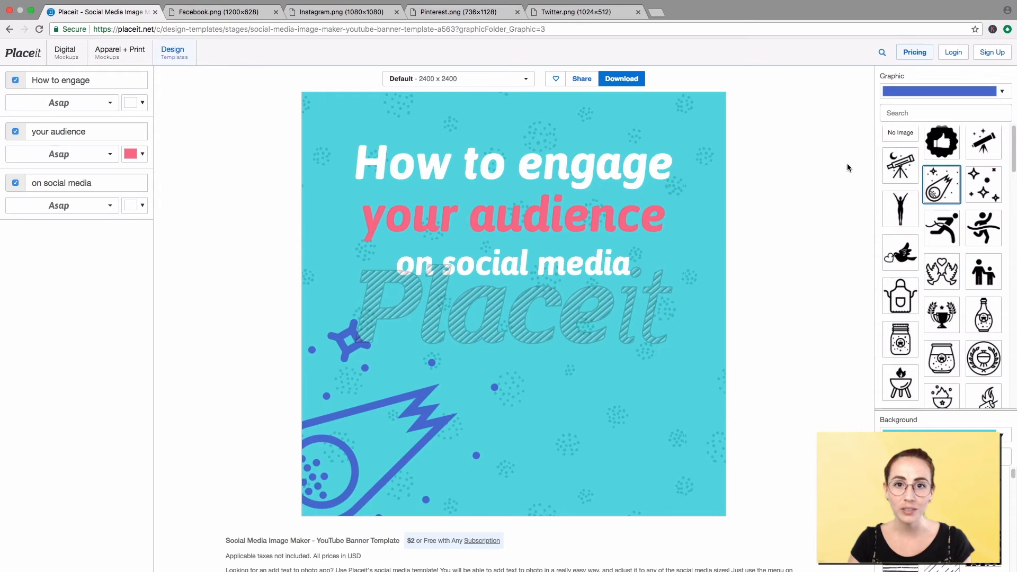
click(908, 254)
click(984, 318)
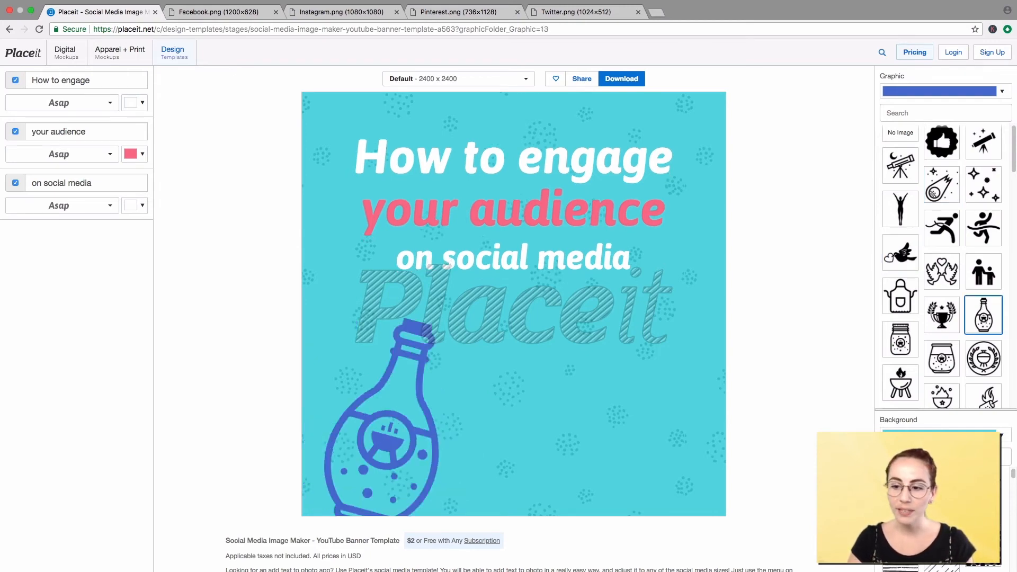
Step: Change the template's background to the horizontal stripe pattern and put the cursor in the "your audience" text line
drag(947, 410, 947, 193)
click(897, 351)
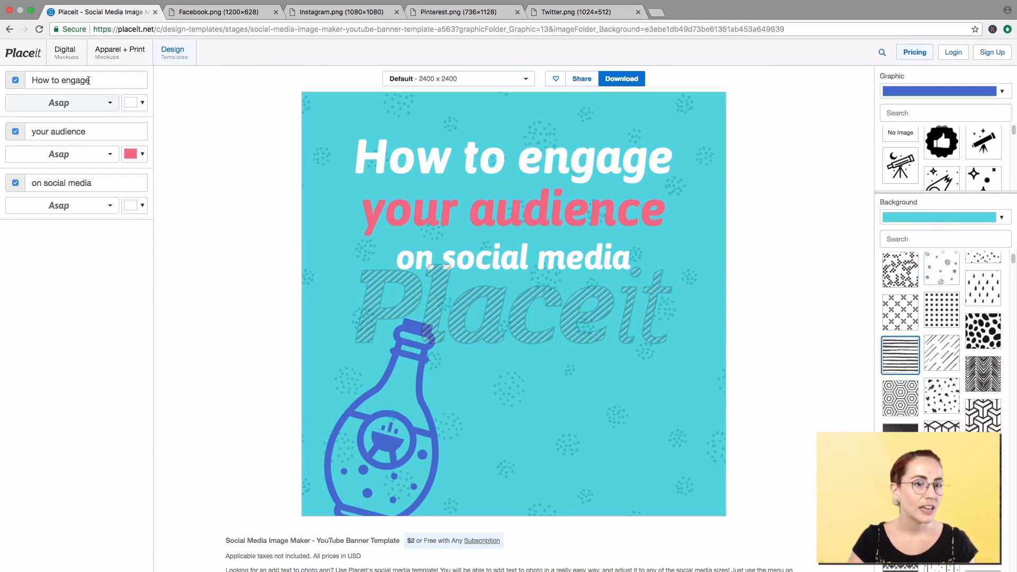
click(91, 137)
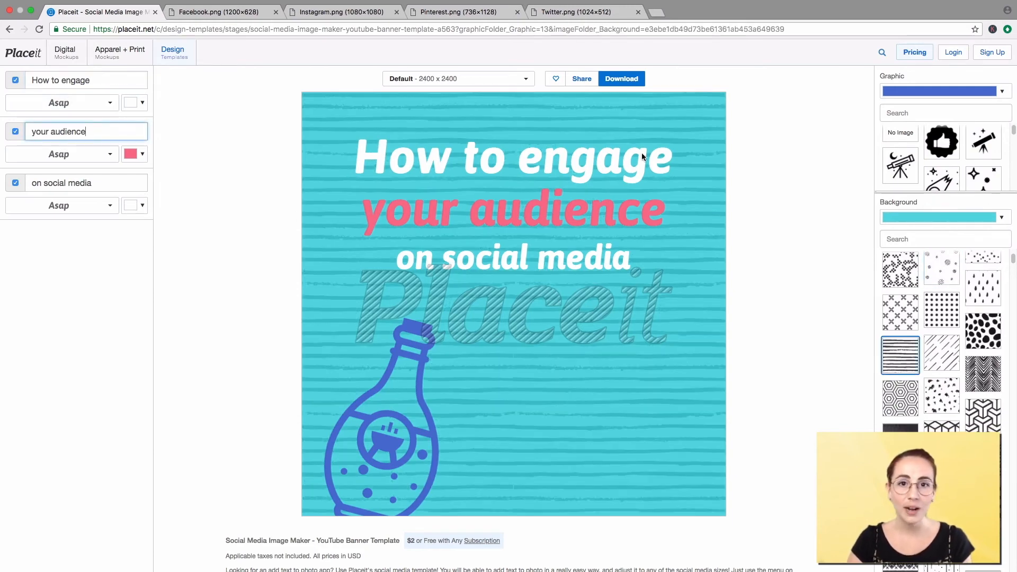
Step: Look through the available image sizes and the similar templates listed below the design
click(512, 81)
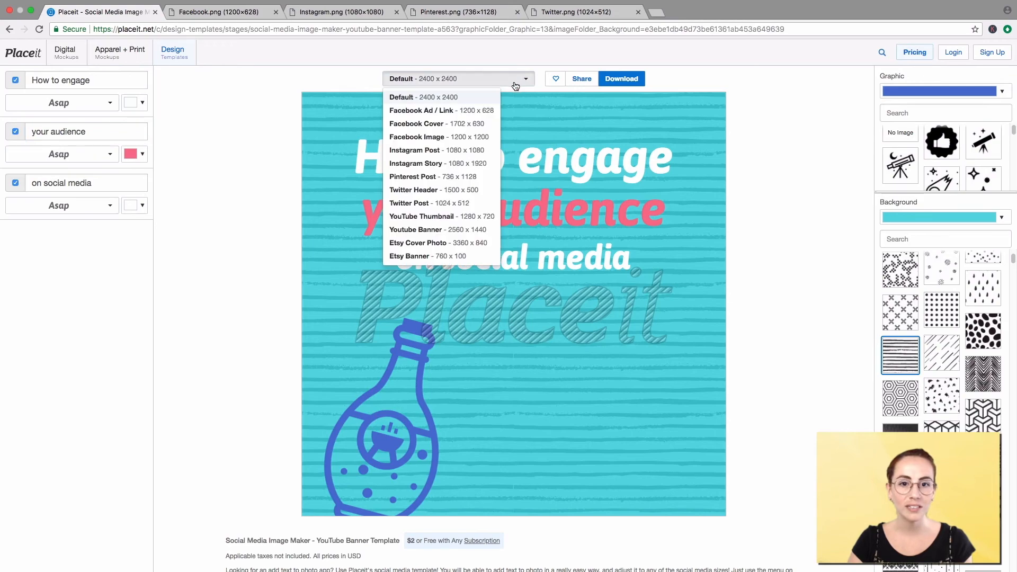
click(765, 211)
scroll(761, 227, down, 10)
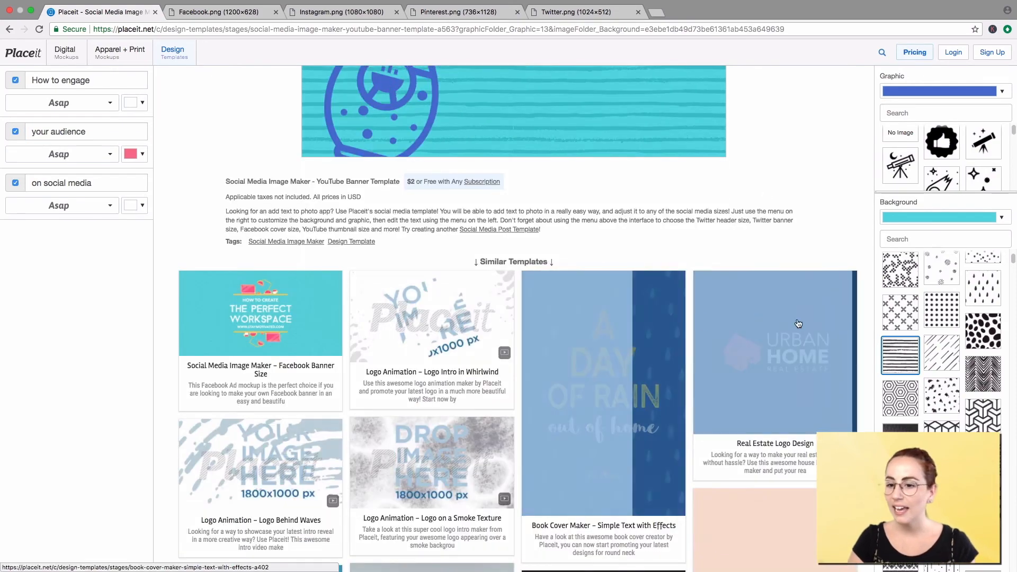
scroll(800, 256, up, 4)
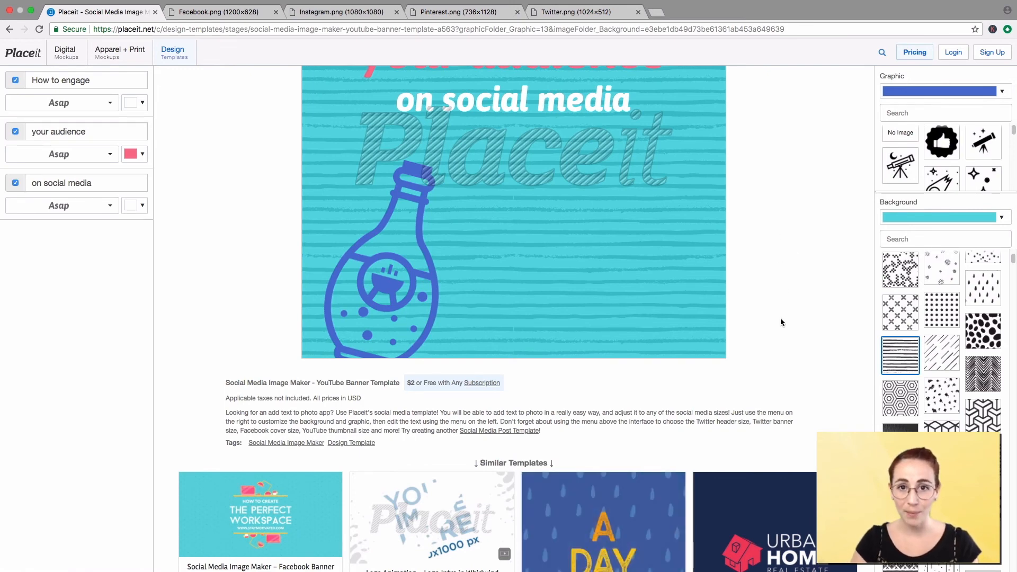
Step: Compare the exported Facebook.png, Instagram.png, Pinterest.png and Twitter.png versions of the "Buy two get one free" image
click(204, 11)
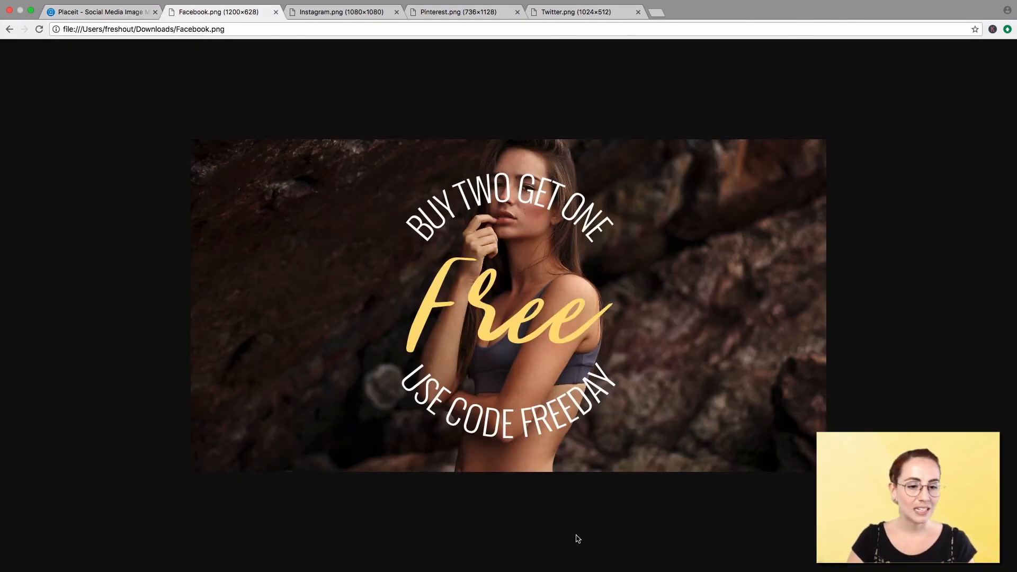
click(315, 13)
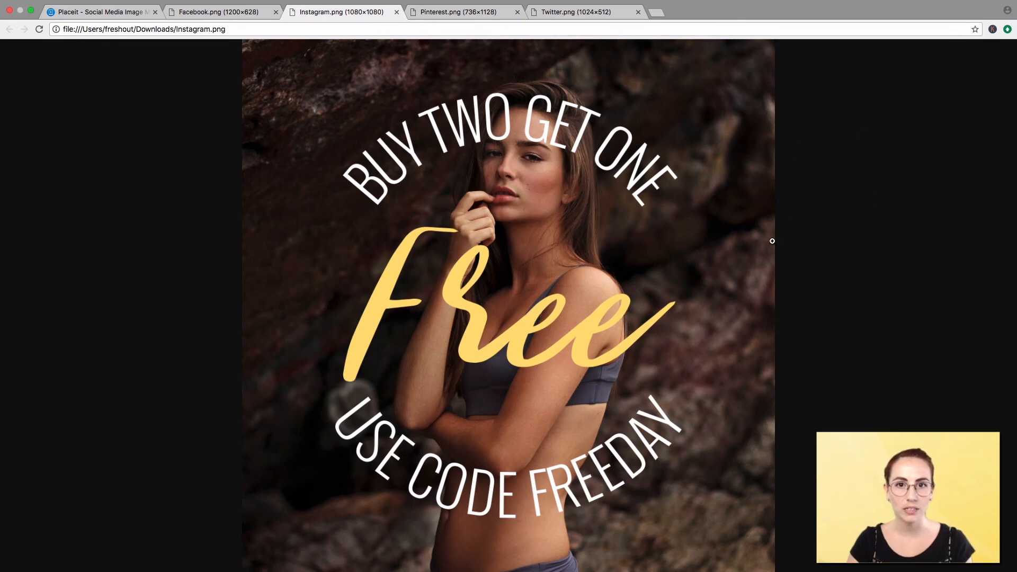
click(458, 13)
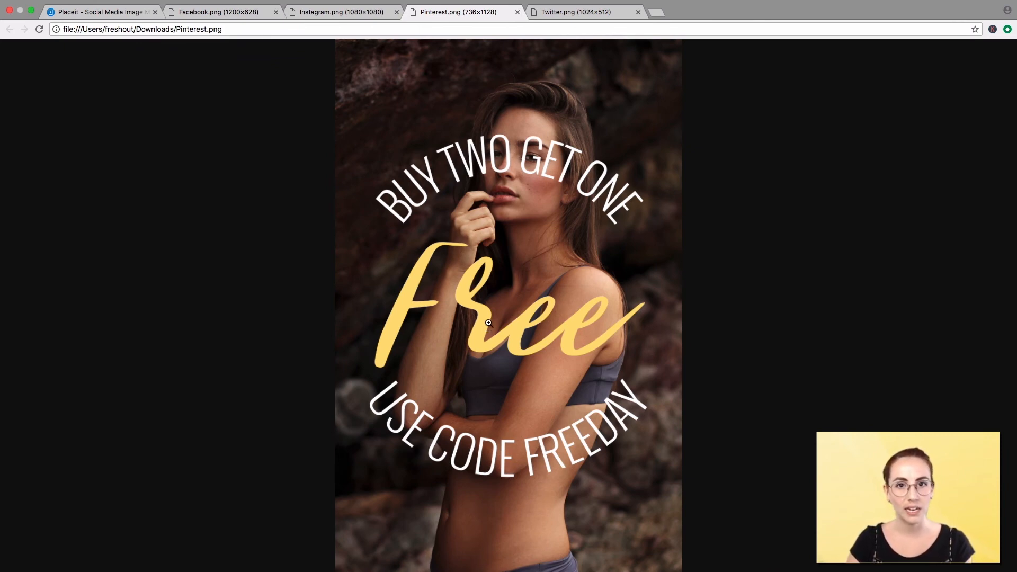
click(566, 13)
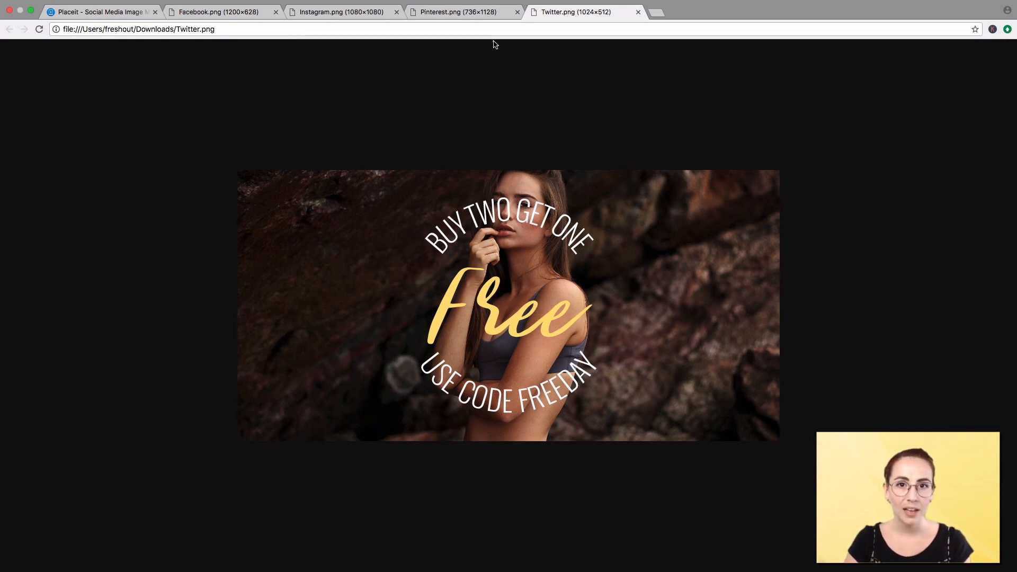
click(477, 14)
click(212, 11)
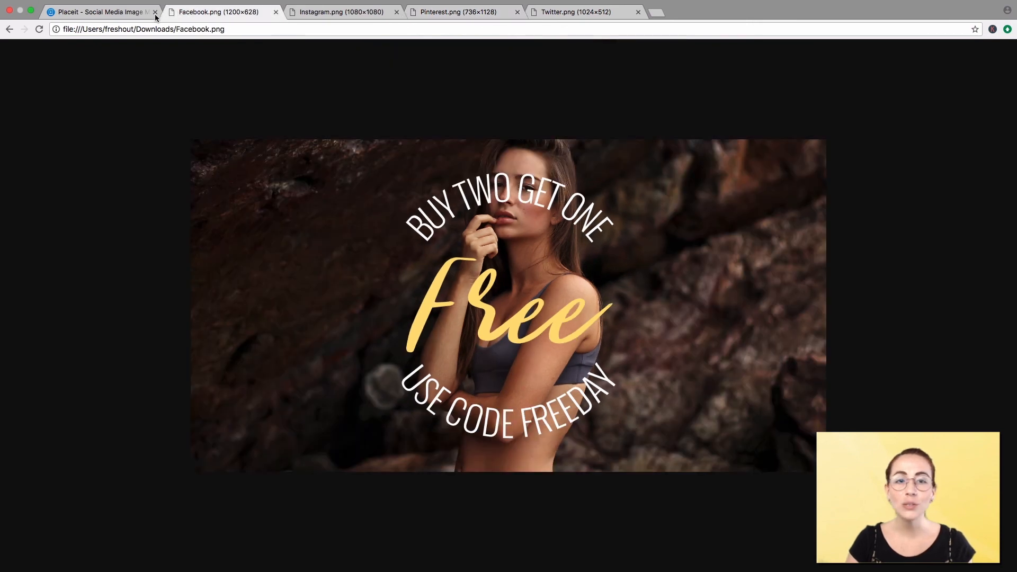
Step: Return to the Placeit template page and open the Social Media Image Maker template catalogue
click(92, 15)
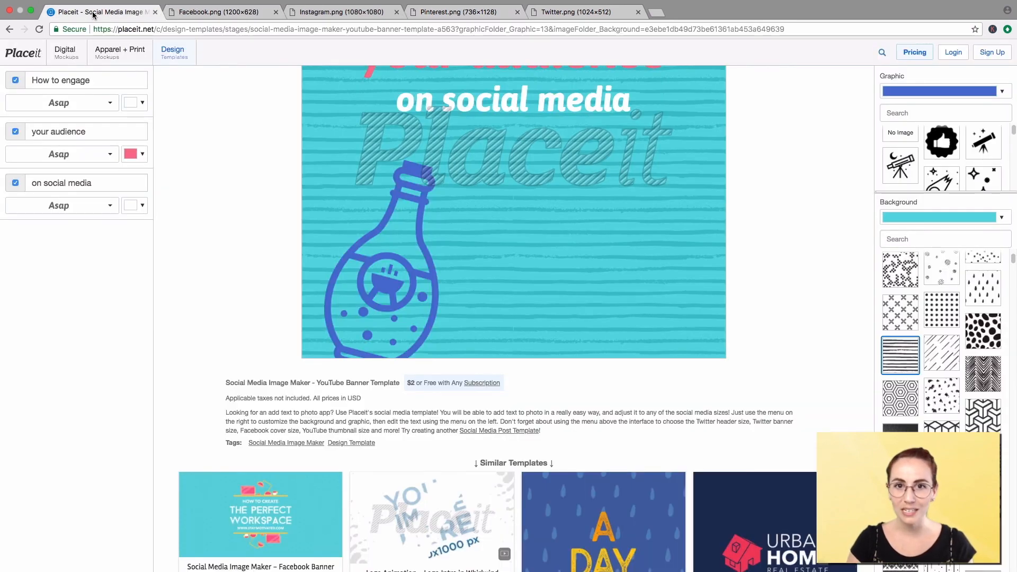
scroll(336, 109, up, 3)
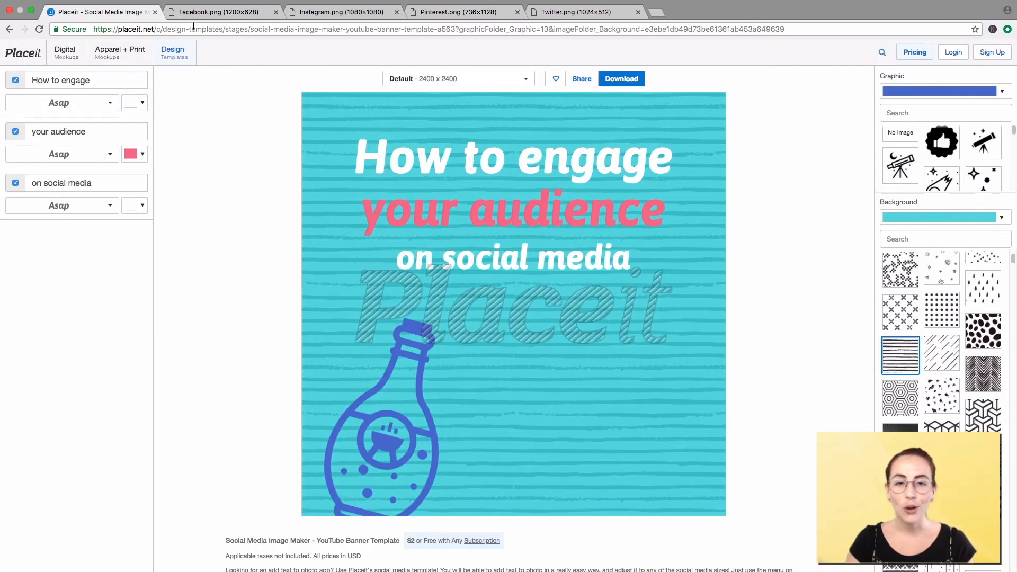
mouse_move(190, 110)
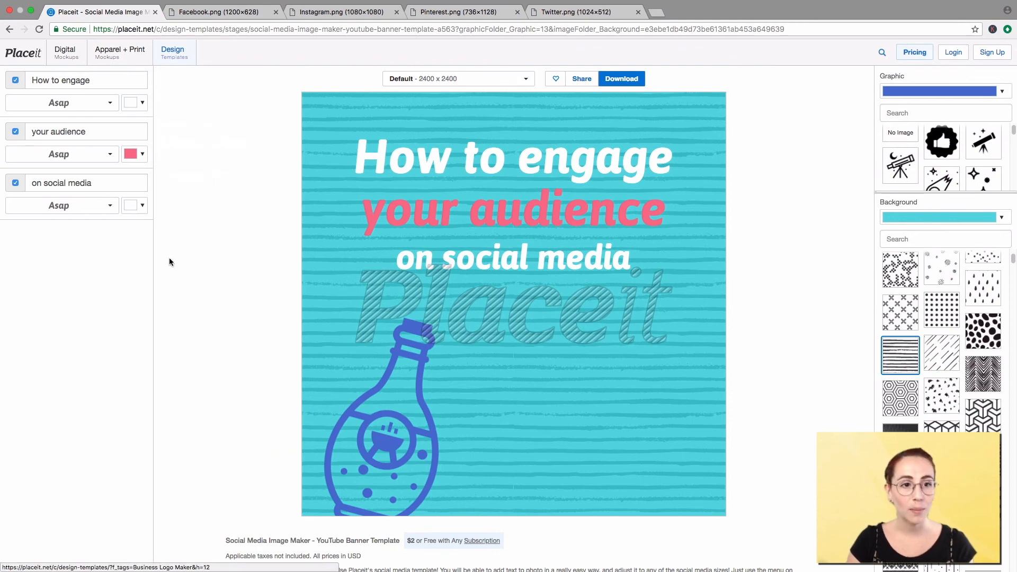
mouse_move(173, 55)
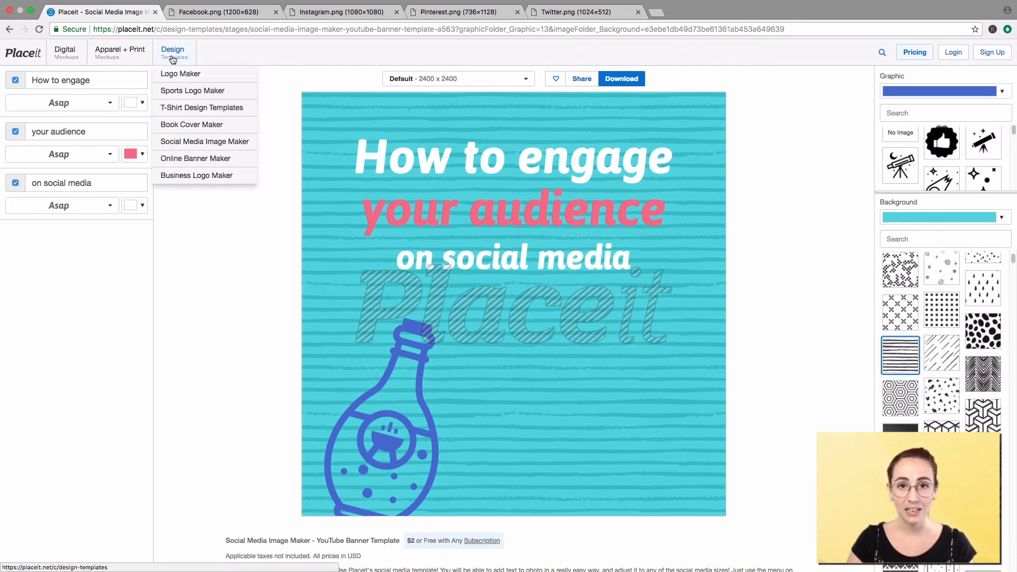
click(180, 147)
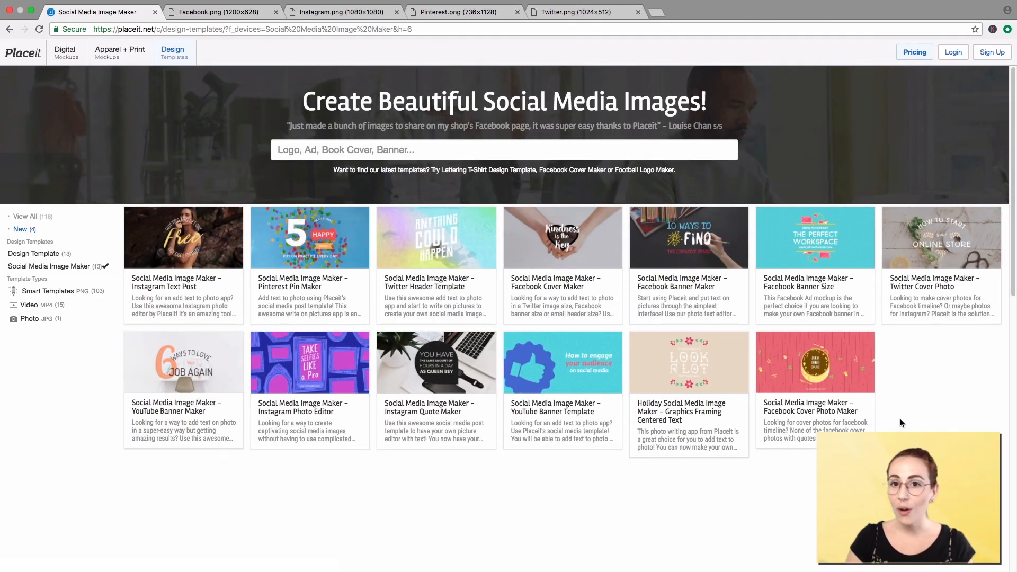